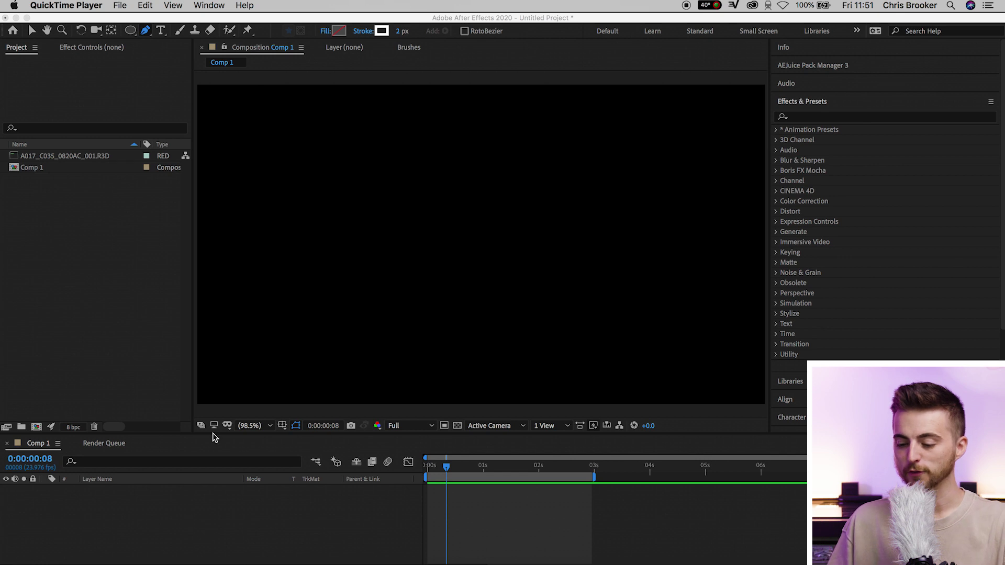
# Extend the Comp 1 work area from 3 seconds to the end of the timeline.
pyautogui.click(594, 482)
pyautogui.moveTo(594, 477); pyautogui.dragTo(838, 477)
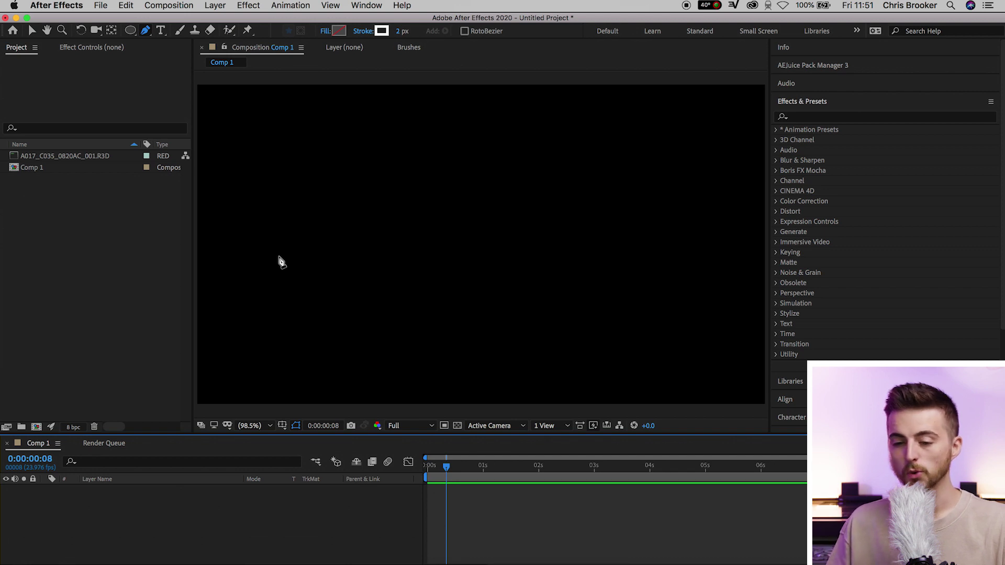
# Add a centred 'Chris Brooker' text layer and overlay a proportional grid for alignment.
pyautogui.click(163, 31)
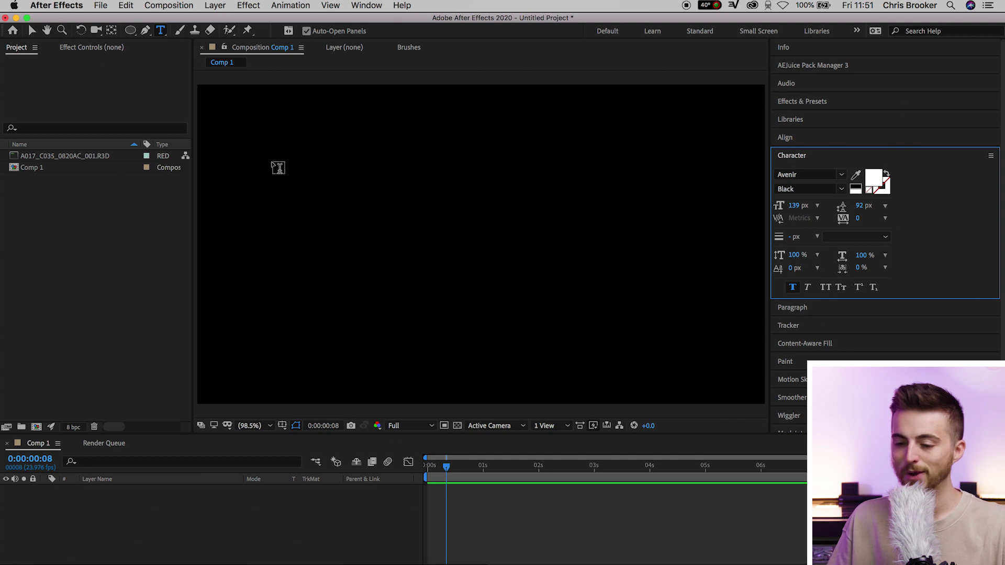
pyautogui.click(297, 190)
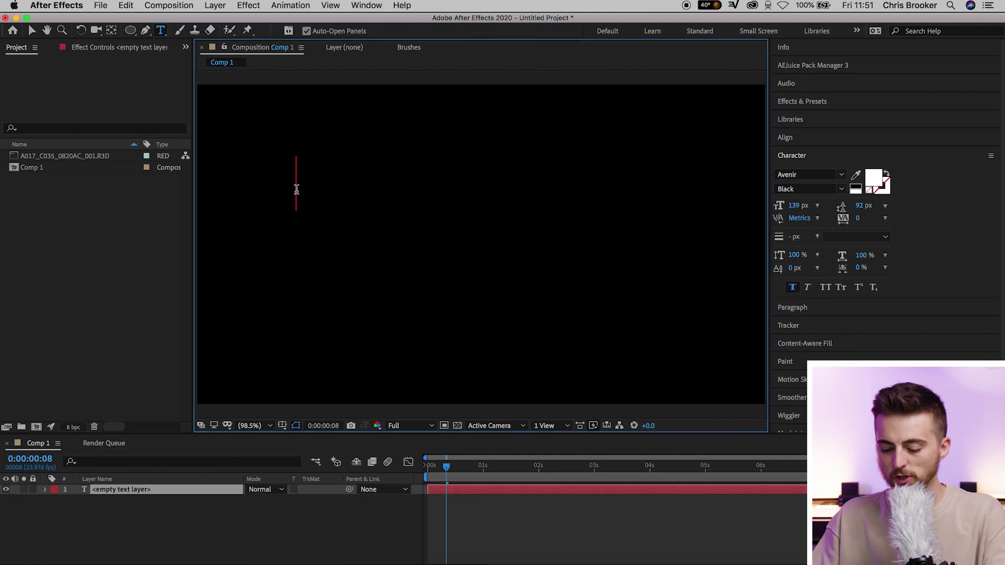
pyautogui.write('Chris Brooke')
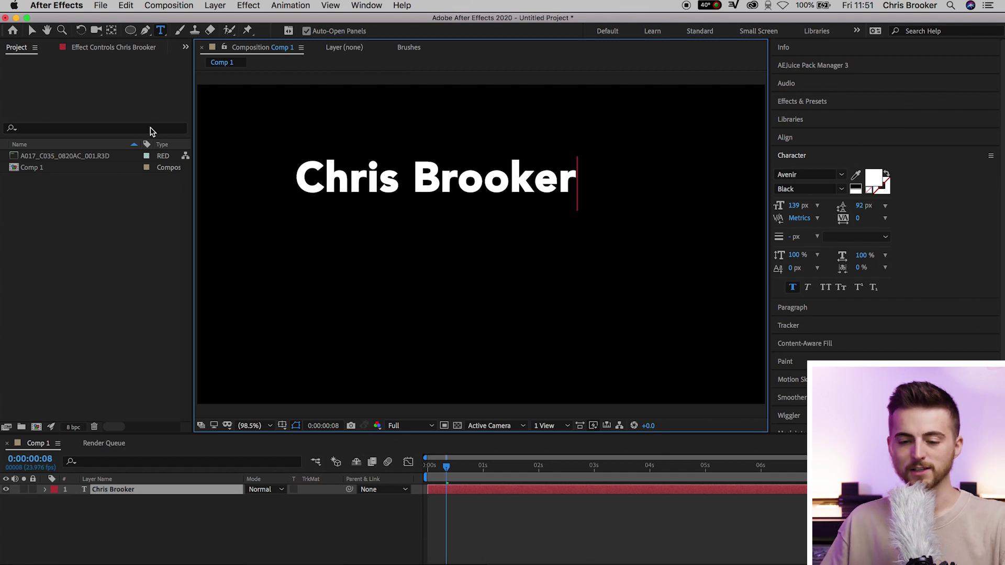
pyautogui.write('r')
pyautogui.click(31, 30)
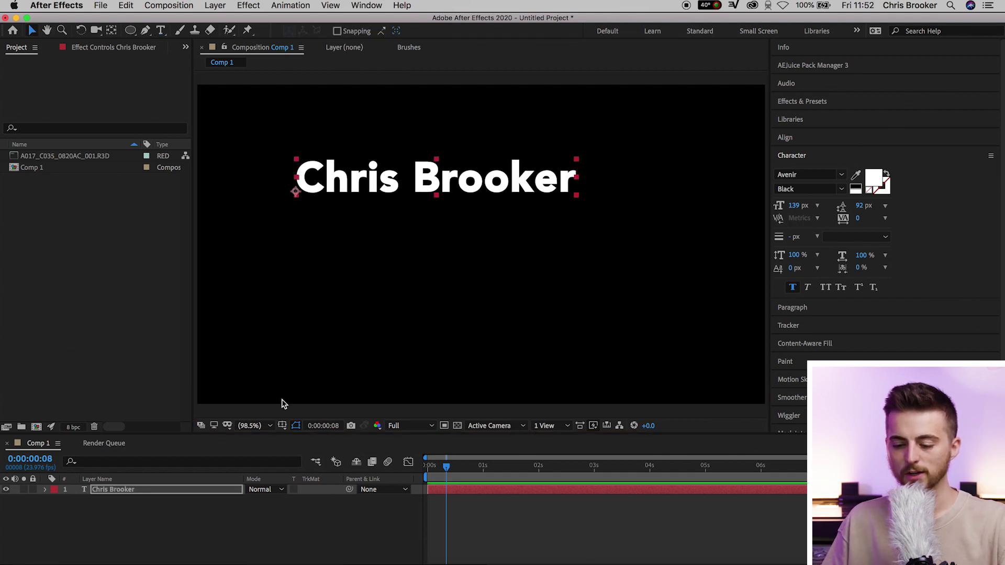
pyautogui.click(281, 425)
pyautogui.click(294, 446)
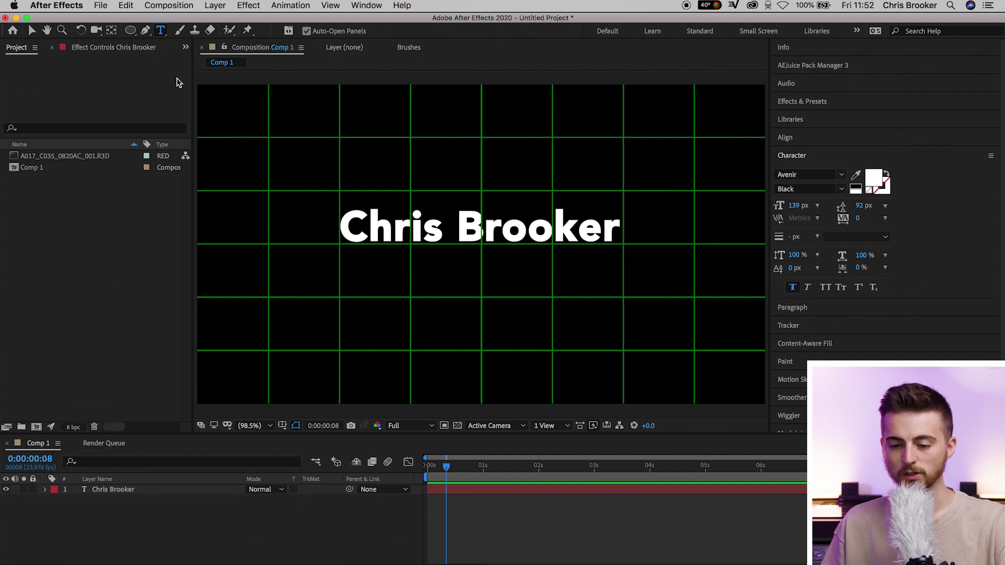
# Type 'Video Creator' as a new text layer below the name and select its text.
pyautogui.click(368, 303)
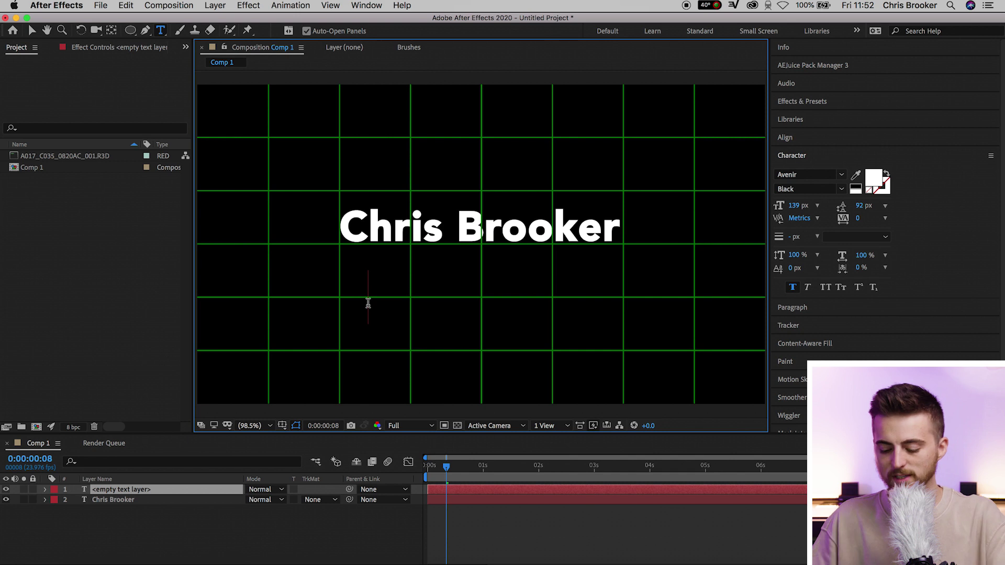
pyautogui.write('Video Creator')
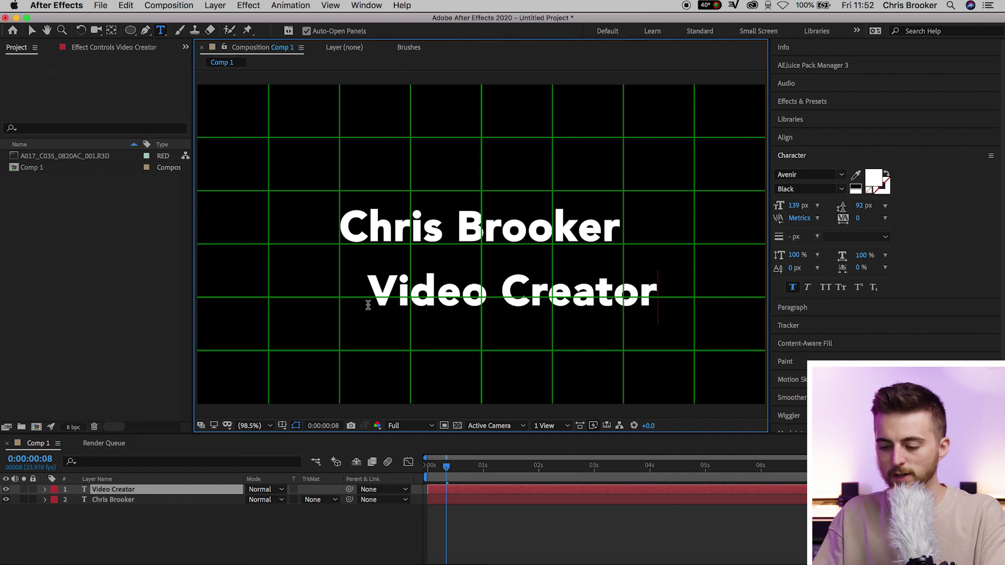
pyautogui.tripleClick(368, 305)
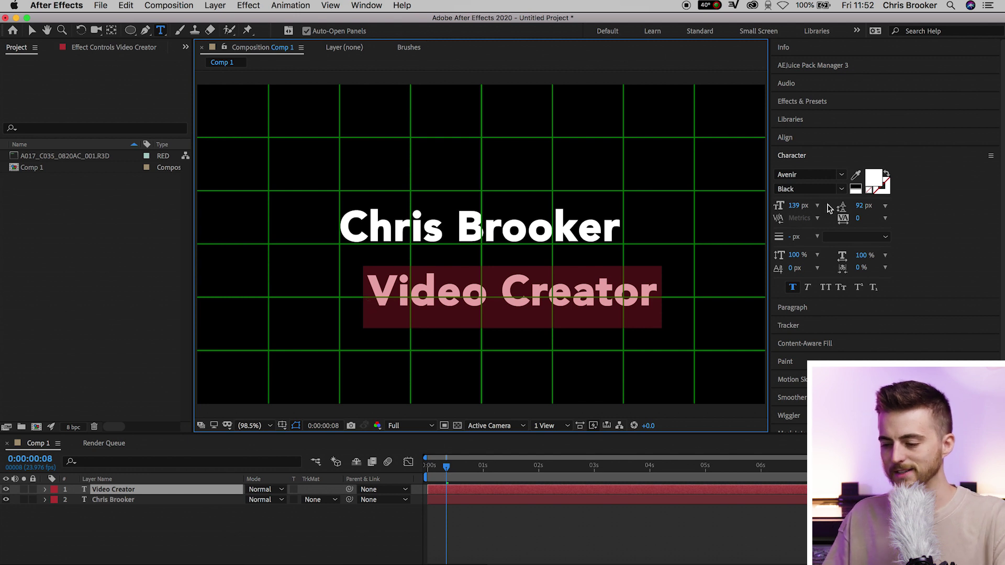
pyautogui.click(823, 159)
pyautogui.click(824, 160)
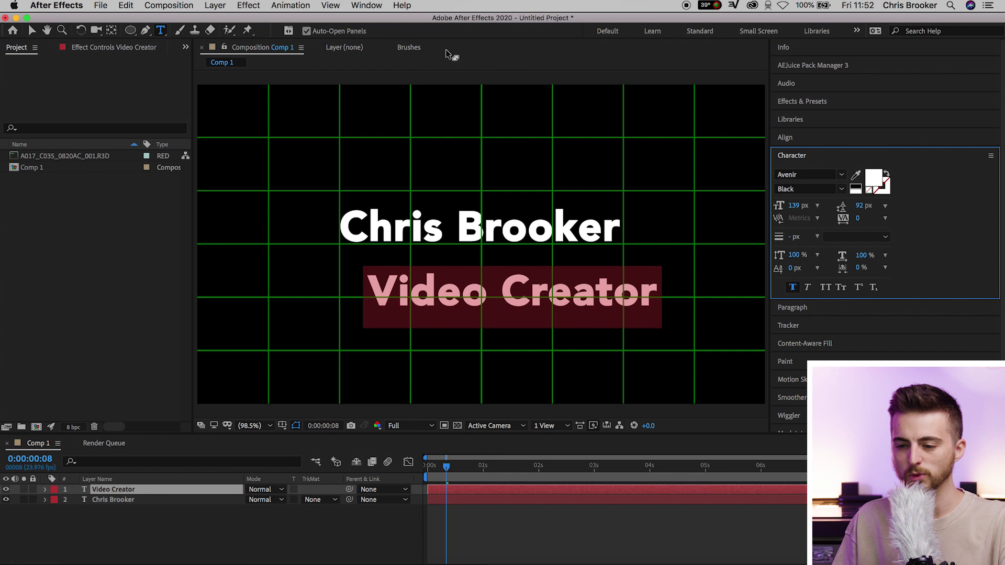
pyautogui.click(367, 6)
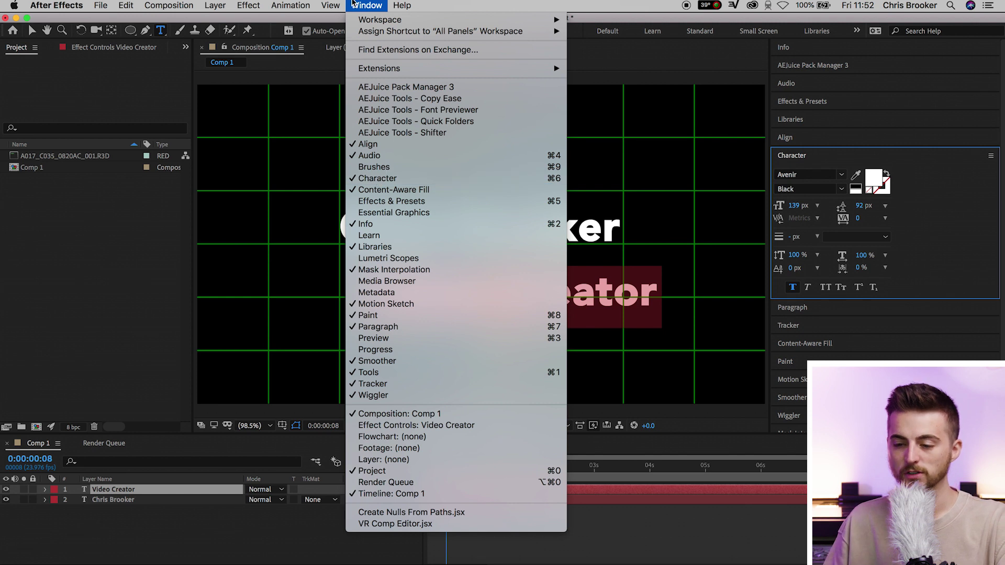
pyautogui.click(863, 161)
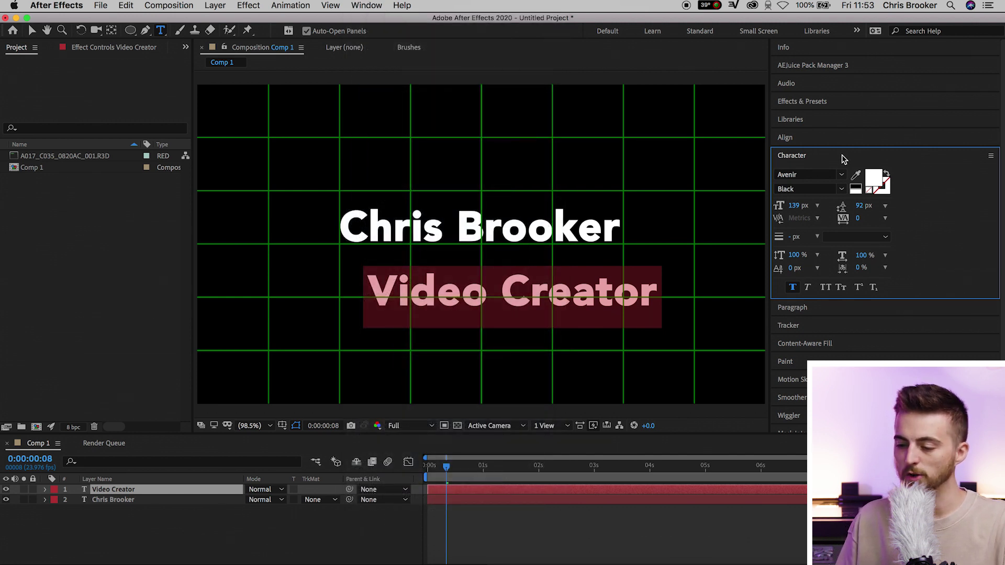
# Set the Video Creator text to 88 px, yellow FFD000, with faux bold off.
pyautogui.moveTo(779, 205); pyautogui.dragTo(760, 205)
pyautogui.click(873, 178)
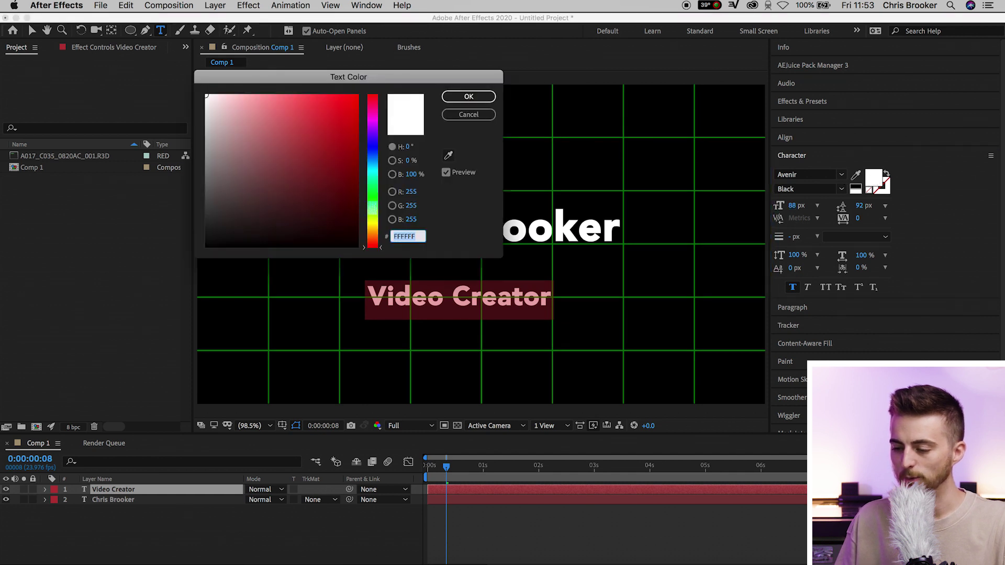
pyautogui.moveTo(378, 219); pyautogui.dragTo(367, 225)
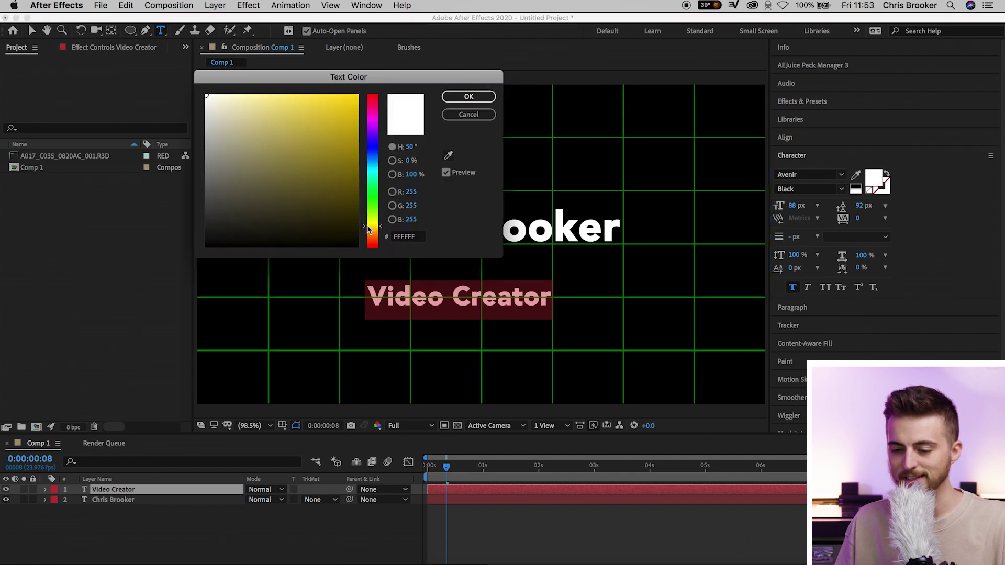
pyautogui.click(354, 120)
pyautogui.moveTo(357, 108); pyautogui.dragTo(359, 88)
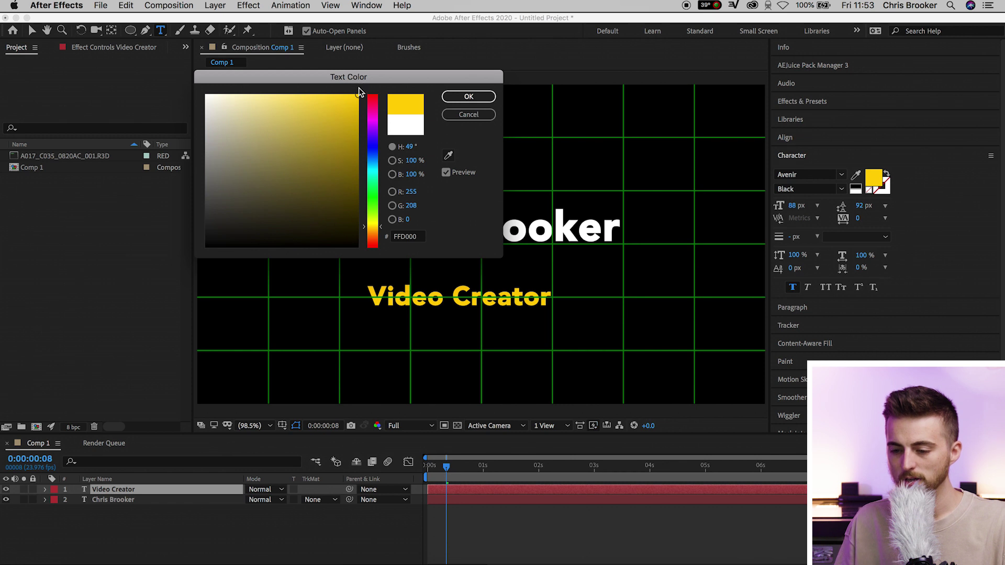
pyautogui.click(467, 97)
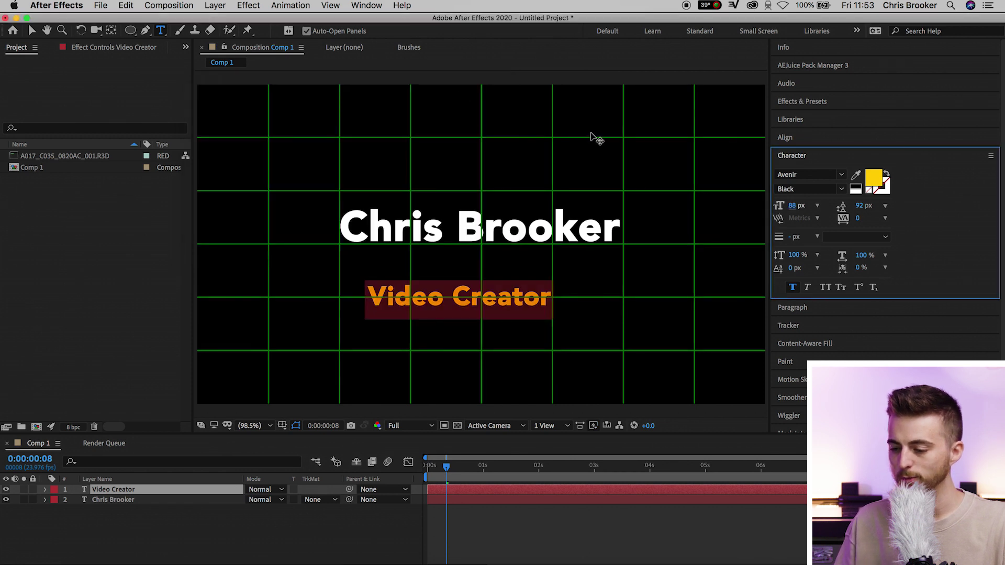
pyautogui.click(792, 289)
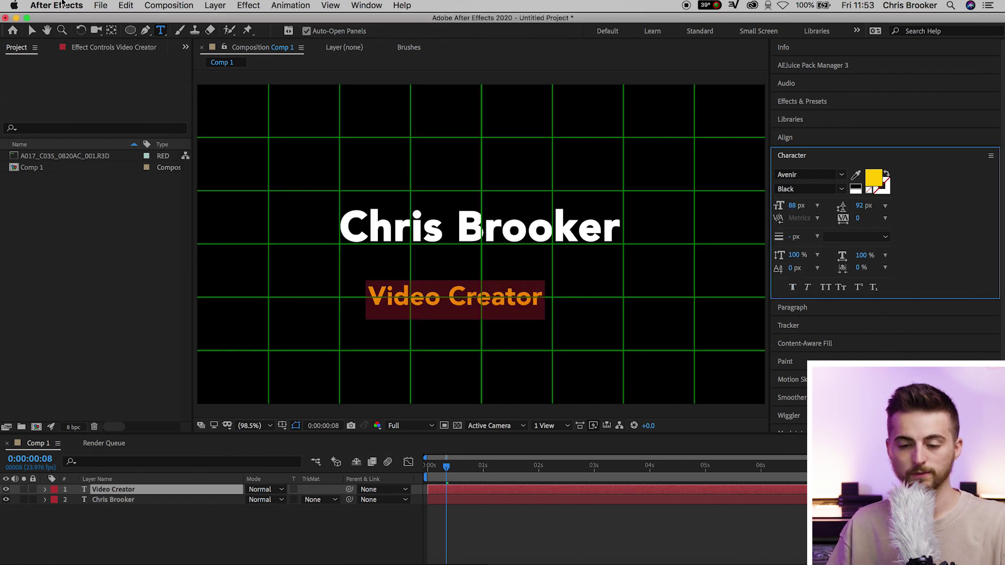
pyautogui.click(32, 30)
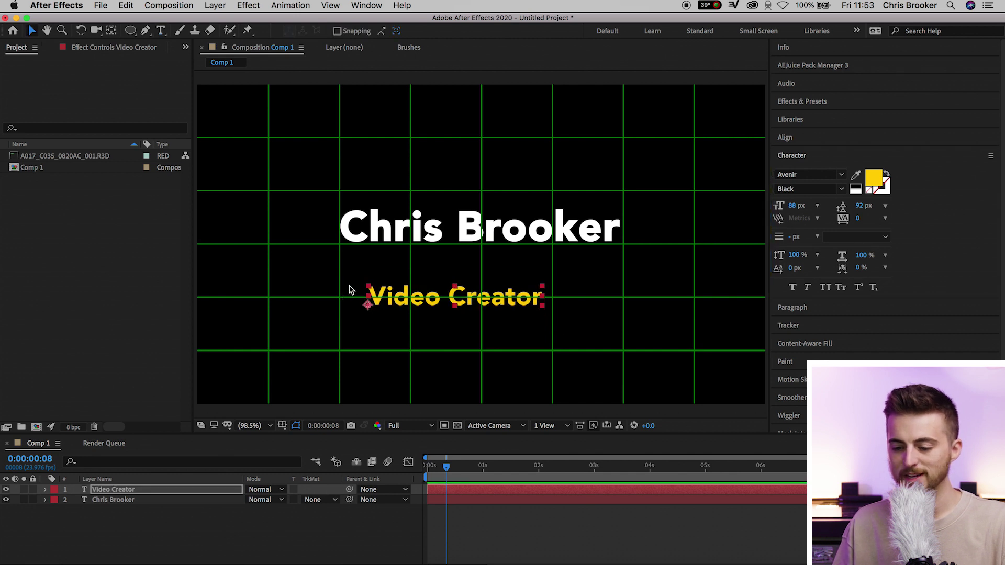
# Move Video Creator up just below the name, hide the grid, and fit the comp in view.
pyautogui.scroll(5, 350, 290)
pyautogui.moveTo(484, 315); pyautogui.dragTo(368, 154)
pyautogui.click(296, 425)
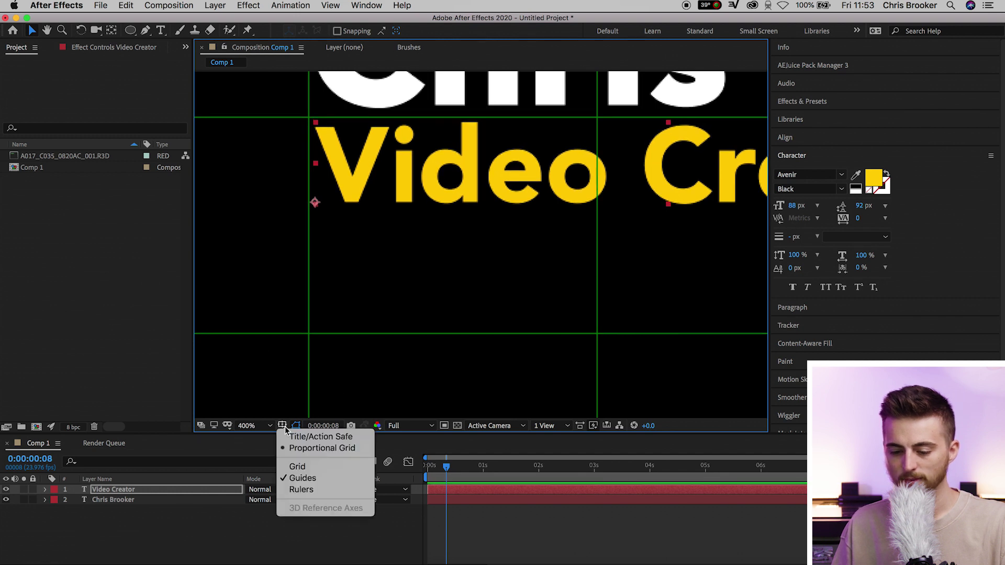
pyautogui.click(317, 447)
pyautogui.click(261, 427)
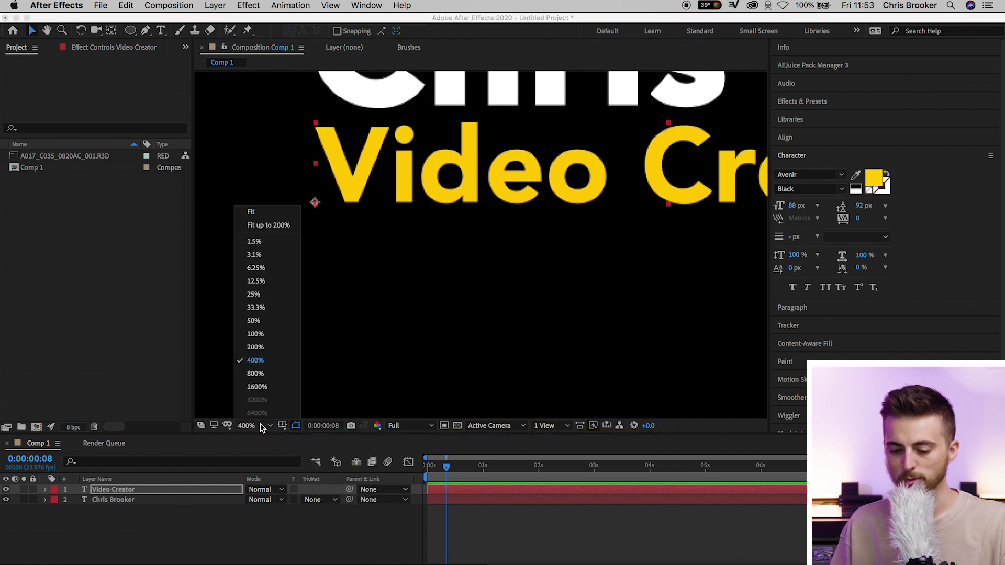
pyautogui.click(268, 214)
pyautogui.click(606, 532)
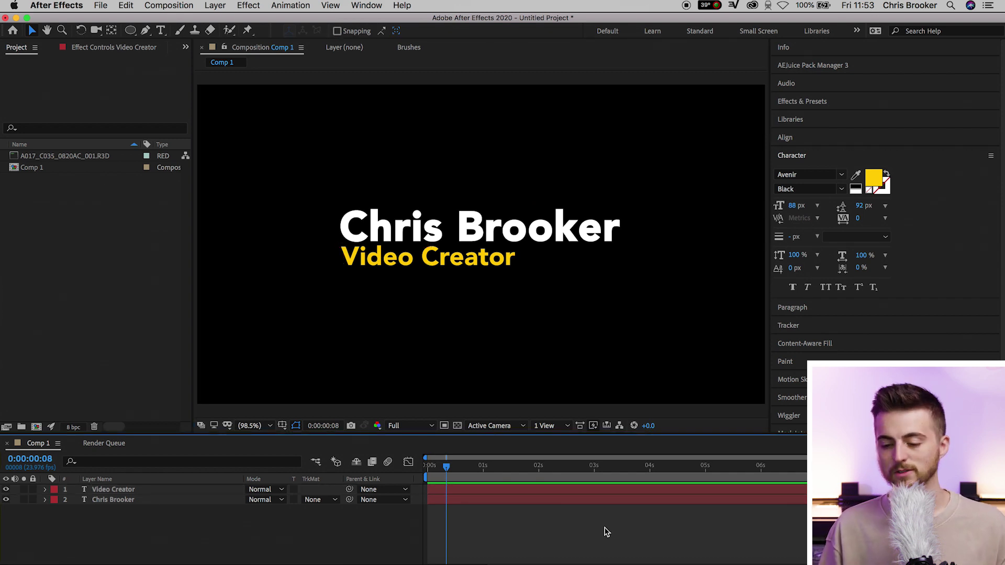
# Align Video Creator's right edge with the name's end, checking it magnified against the grid.
pyautogui.click(456, 268)
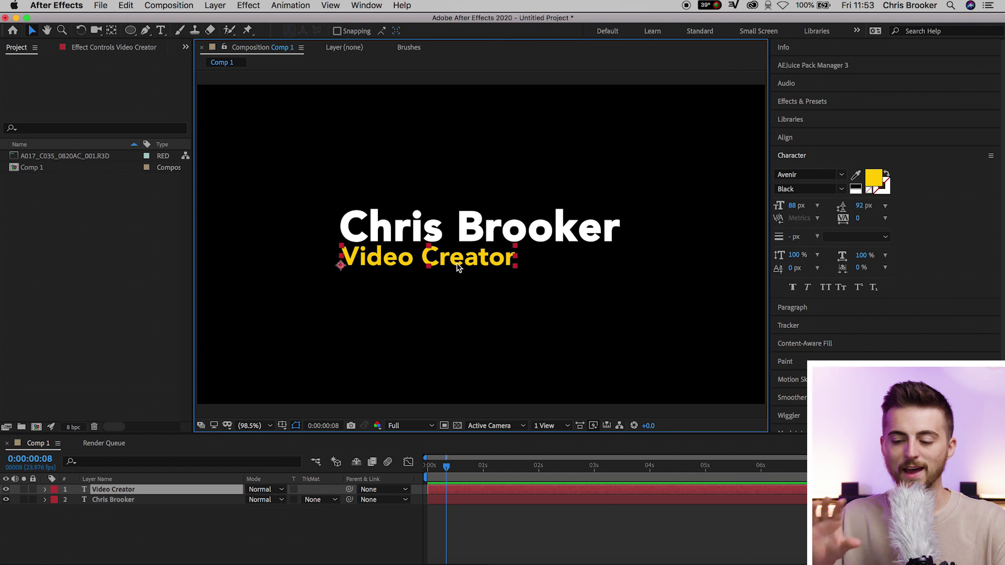
pyautogui.moveTo(456, 268); pyautogui.dragTo(567, 263)
pyautogui.press('Return')
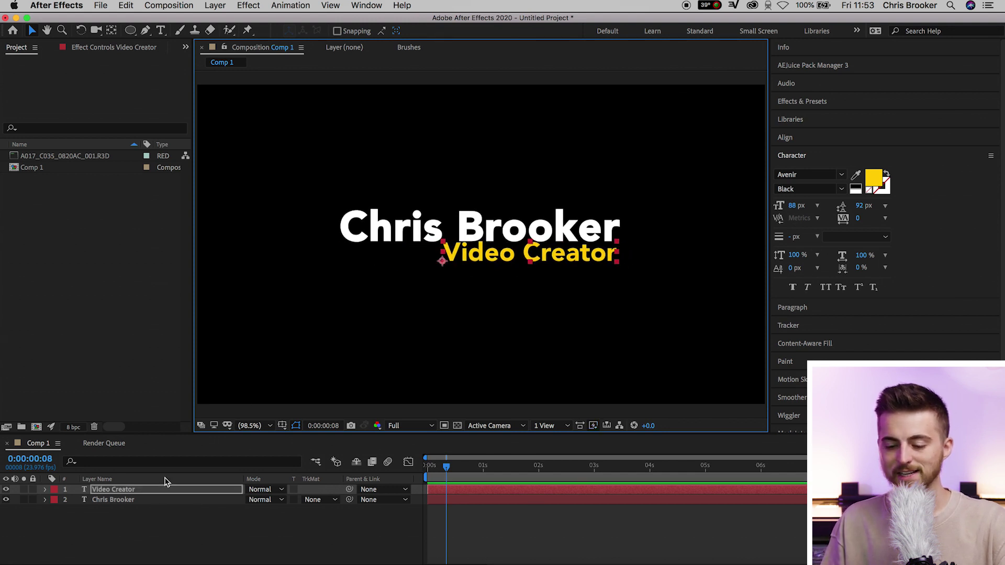
pyautogui.click(283, 425)
pyautogui.click(293, 447)
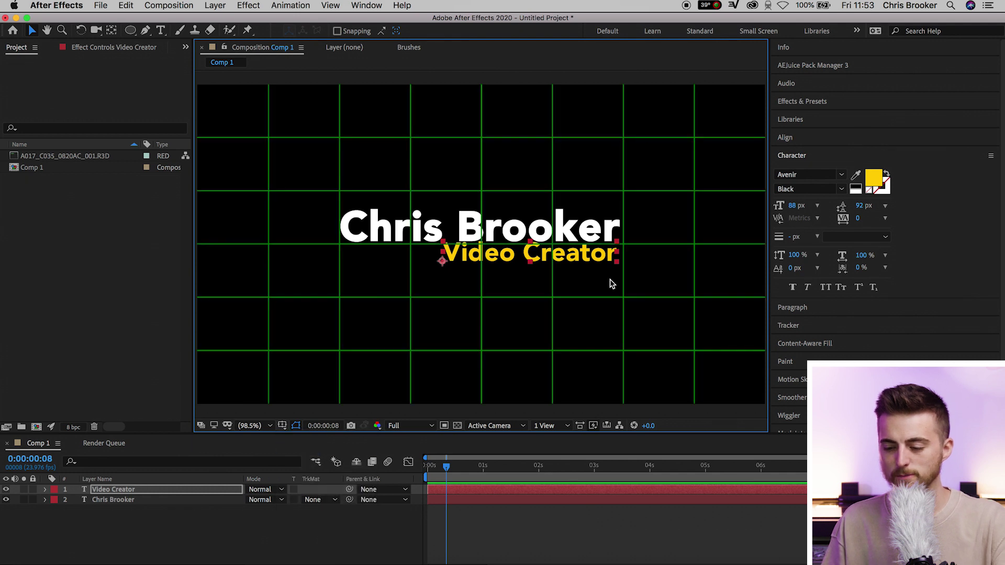
pyautogui.scroll(5, 610, 284)
pyautogui.moveTo(596, 195); pyautogui.dragTo(569, 327)
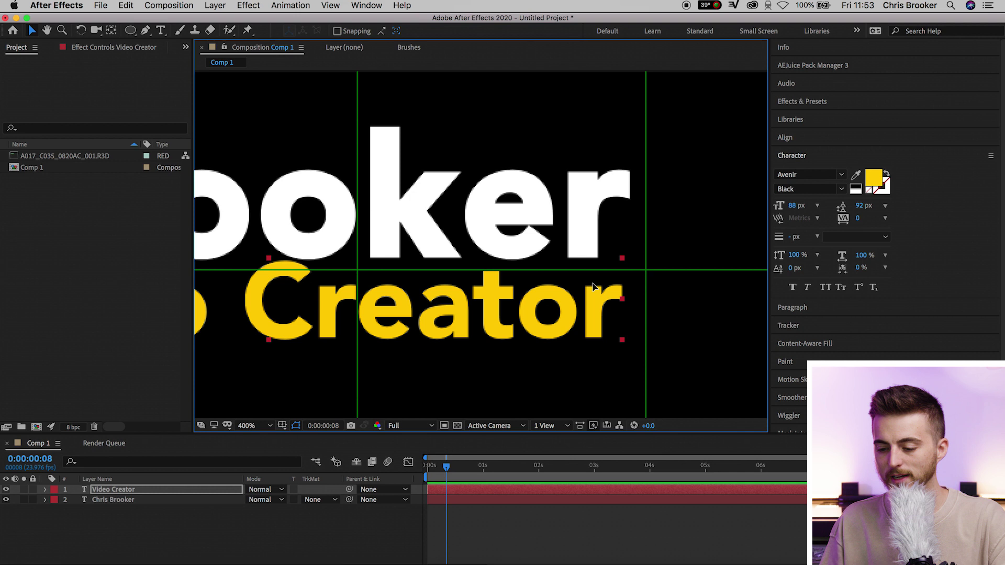
pyautogui.moveTo(391, 320); pyautogui.dragTo(595, 256)
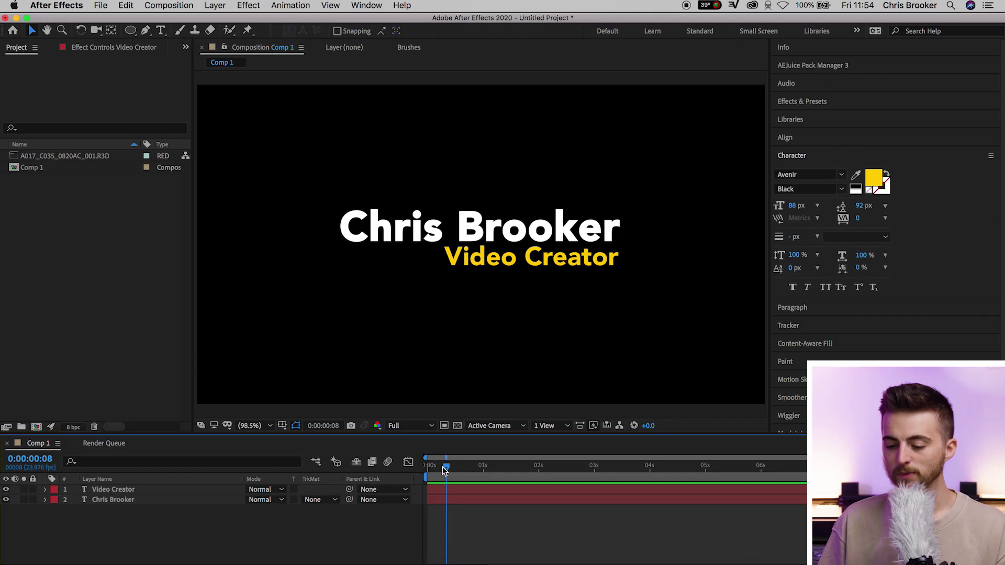
# Set Position keyframes at 1 second on both the Chris Brooker and Video Creator layers.
pyautogui.moveTo(443, 470); pyautogui.dragTo(482, 473)
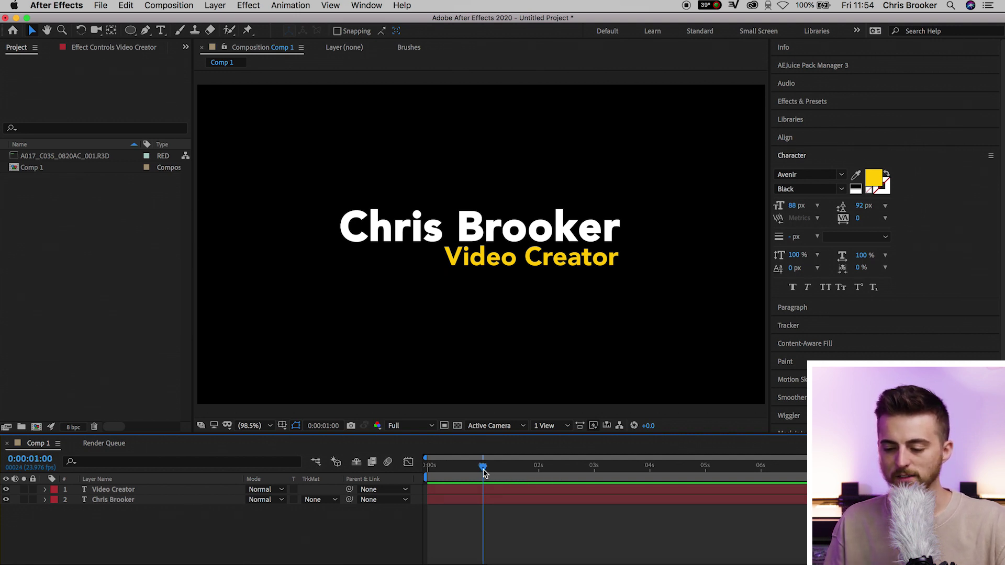
pyautogui.moveTo(94, 535); pyautogui.dragTo(132, 489)
pyautogui.press('p')
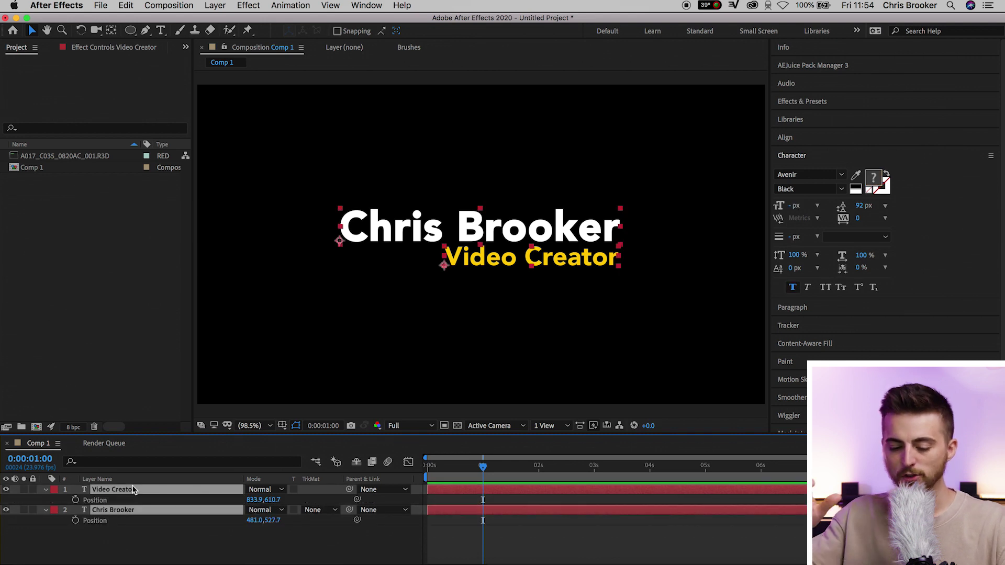
pyautogui.click(75, 500)
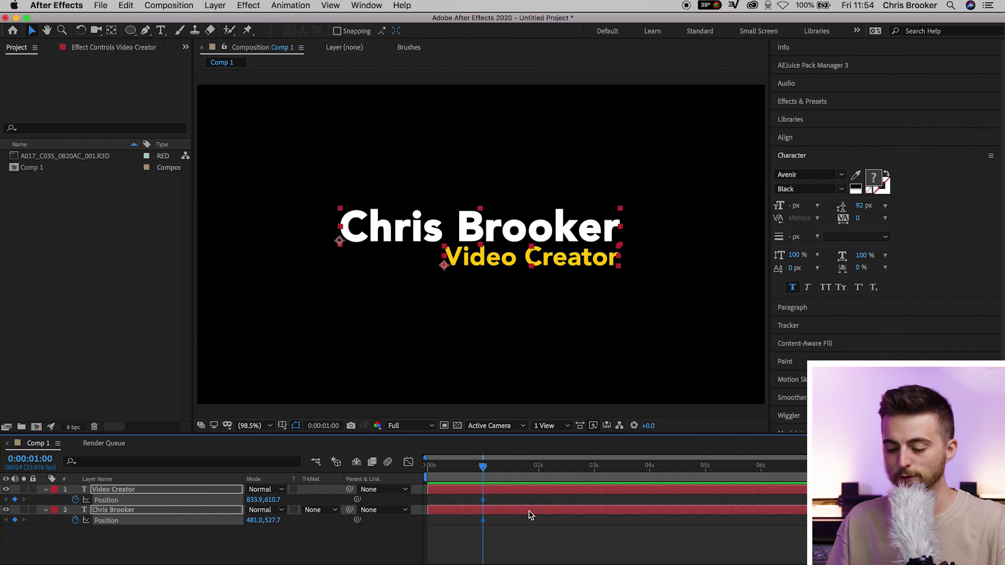
pyautogui.click(528, 541)
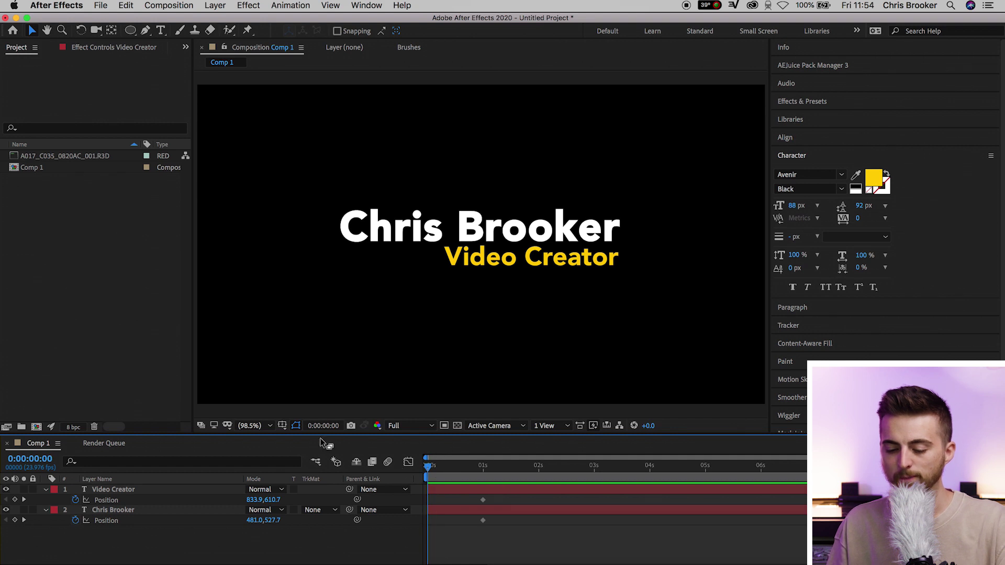
# With the proportional grid on, lower Chris Brooker's Position Y at 0 seconds.
pyautogui.click(282, 426)
pyautogui.click(295, 445)
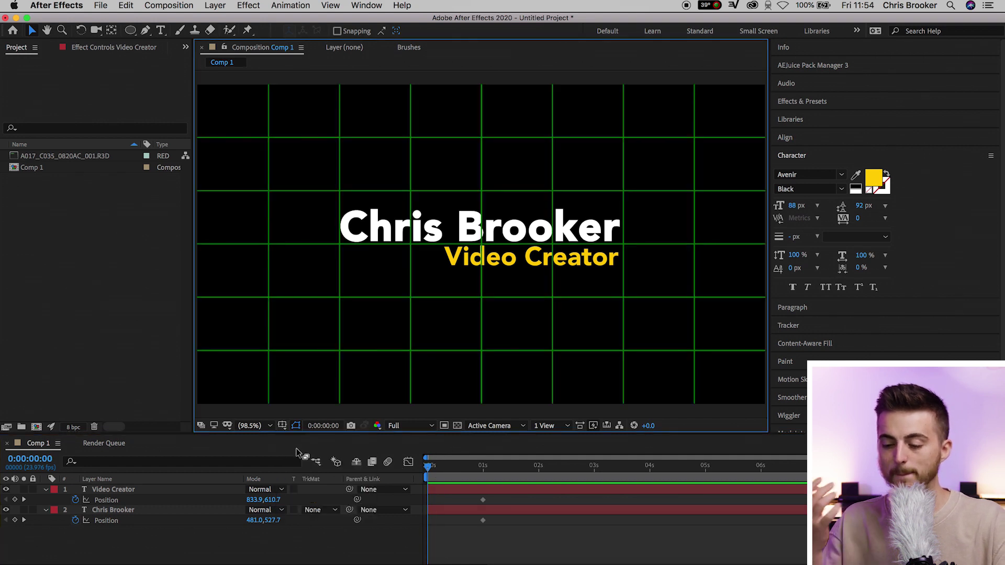
pyautogui.click(126, 511)
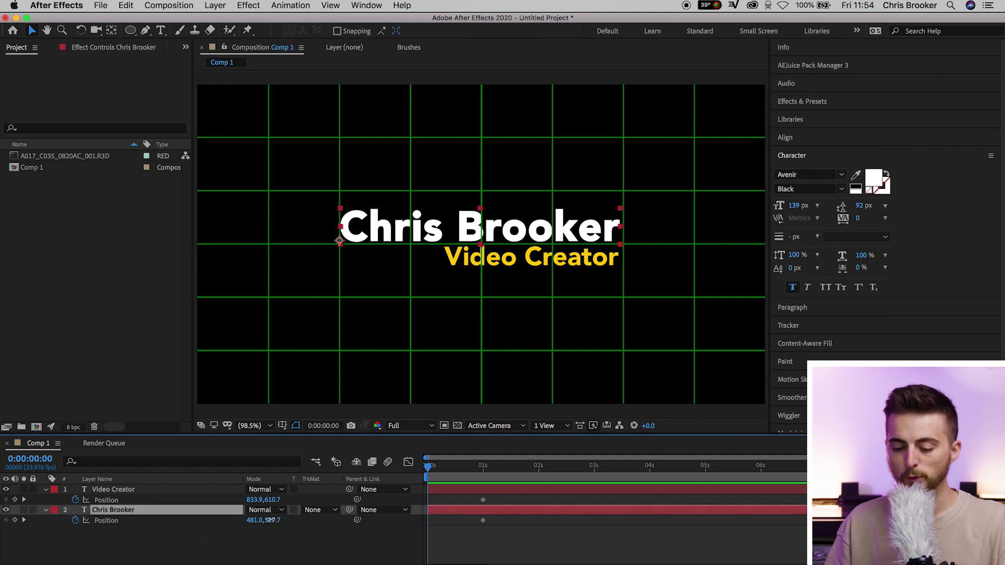
pyautogui.moveTo(270, 520); pyautogui.dragTo(343, 531)
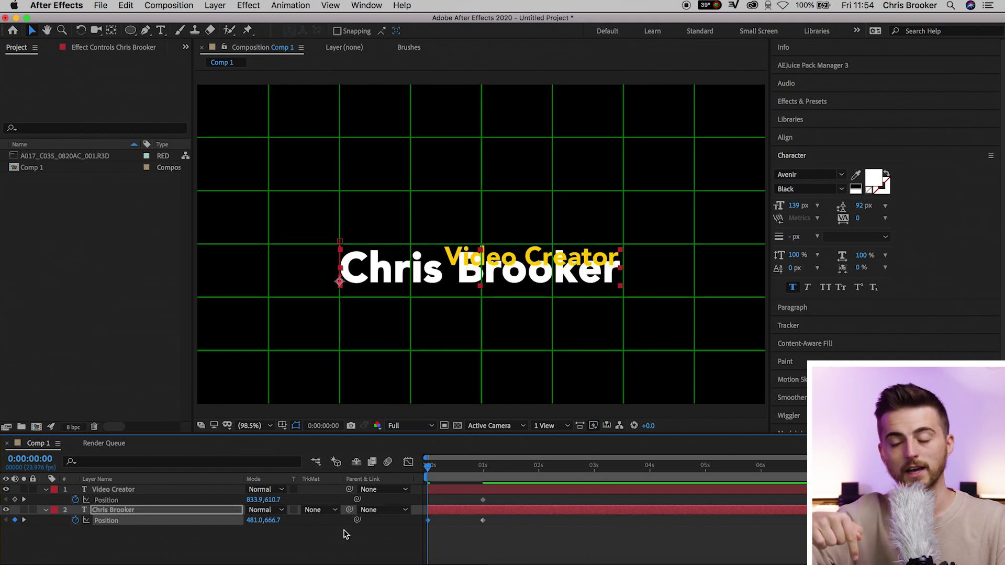
# Keyframe Video Creator raised above the name at 0 seconds, hide the grid, and preview.
pyautogui.click(144, 494)
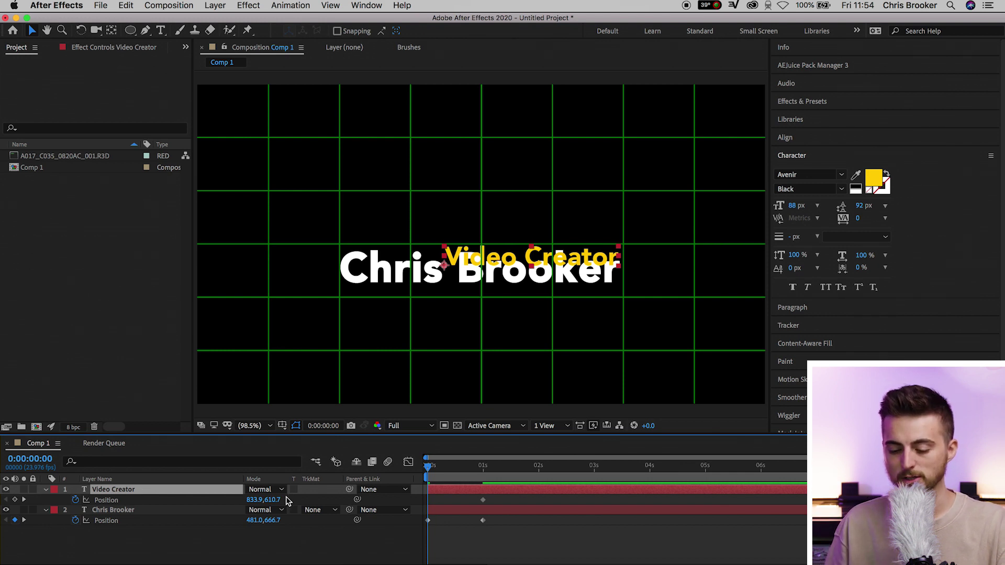
pyautogui.hotkey('alt', 'shift', 'p')
pyautogui.moveTo(276, 487); pyautogui.dragTo(281, 435)
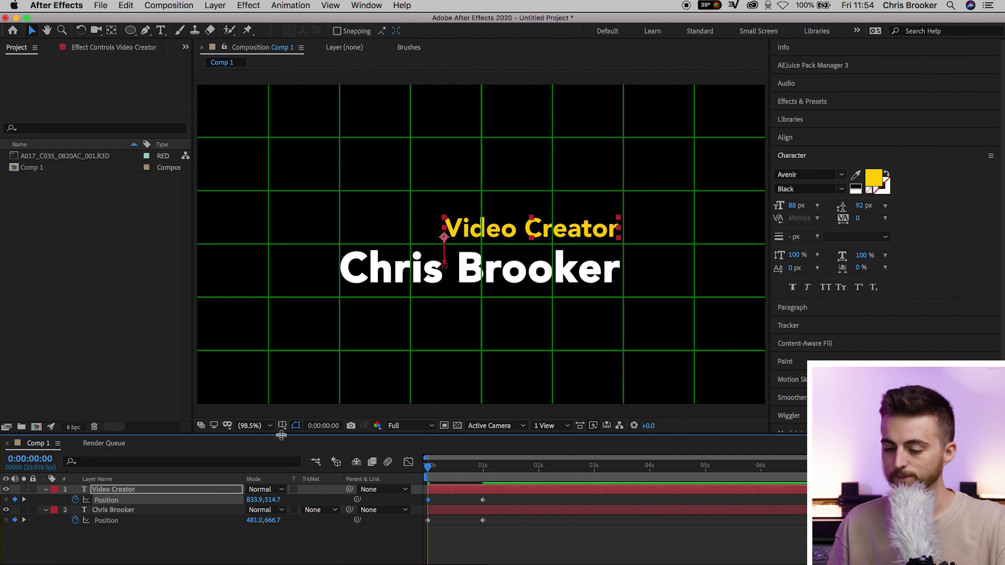
pyautogui.click(506, 543)
pyautogui.press('super+apostrophe')
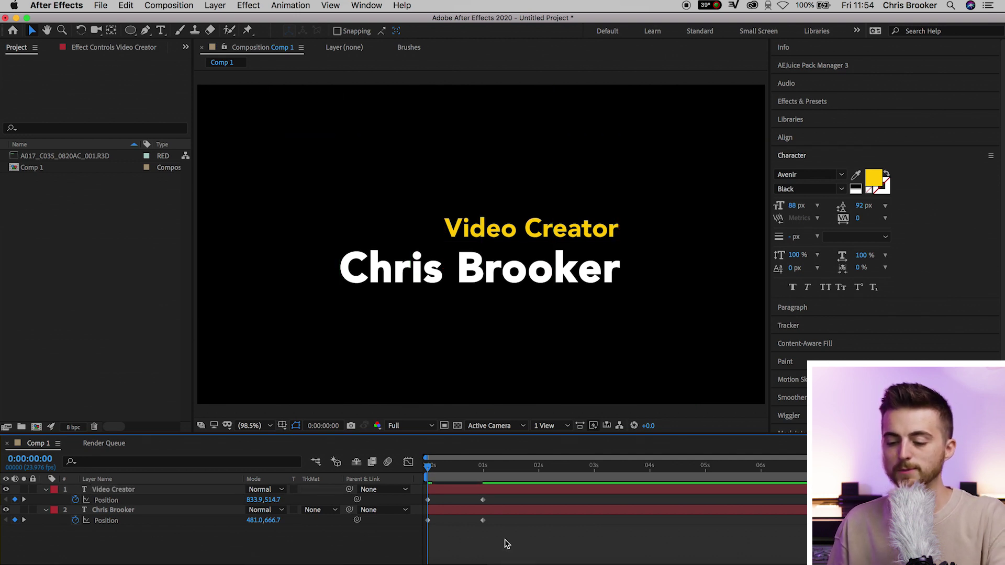
pyautogui.press('space')
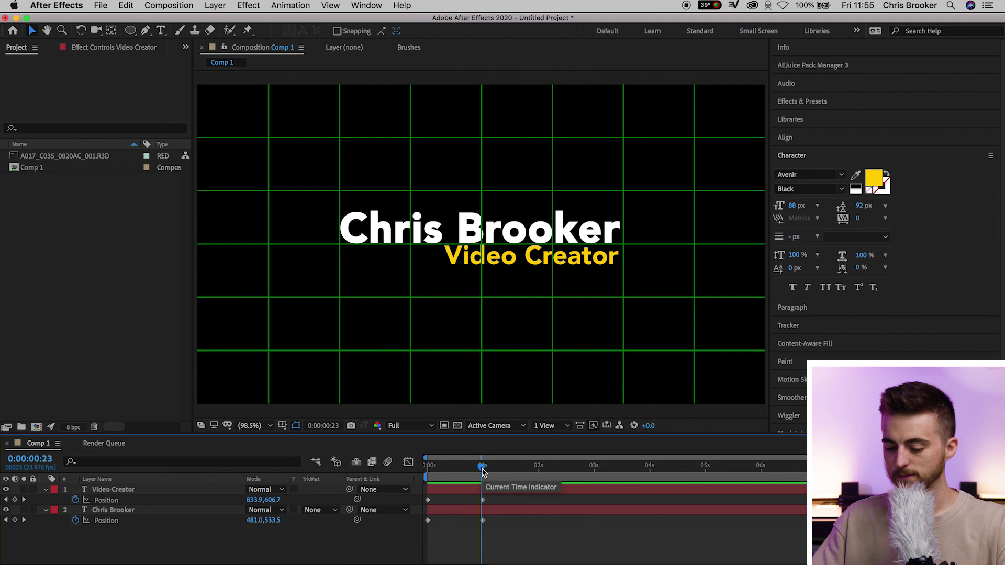
# At one second, draw a rectangular mask around the name on the Chris Brooker layer.
pyautogui.click(483, 468)
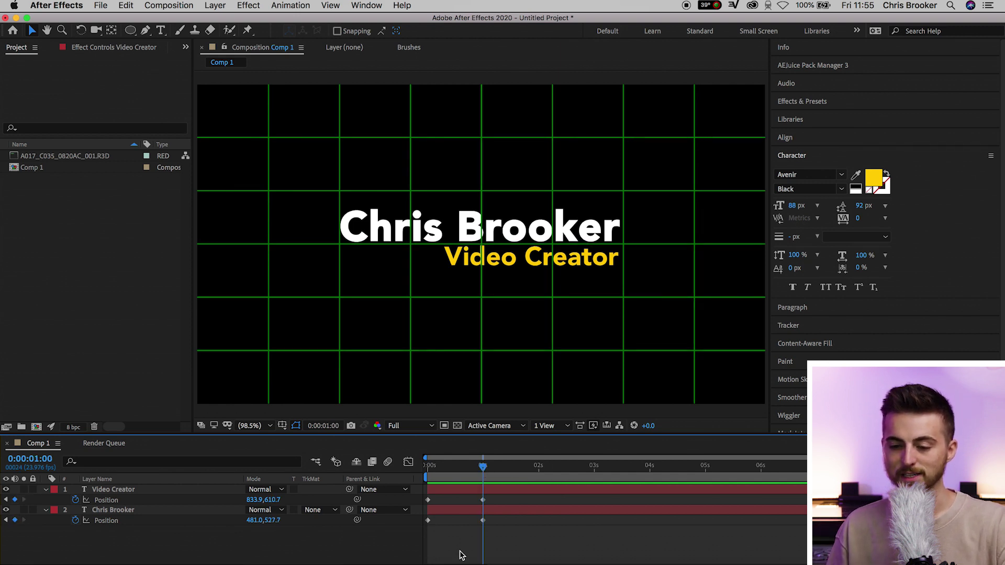
pyautogui.click(462, 512)
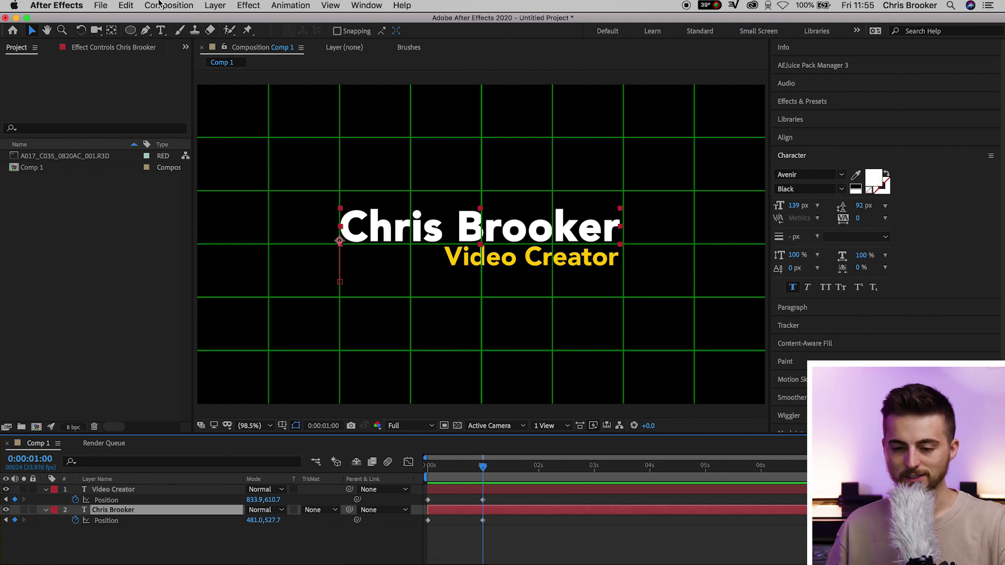
pyautogui.click(130, 30)
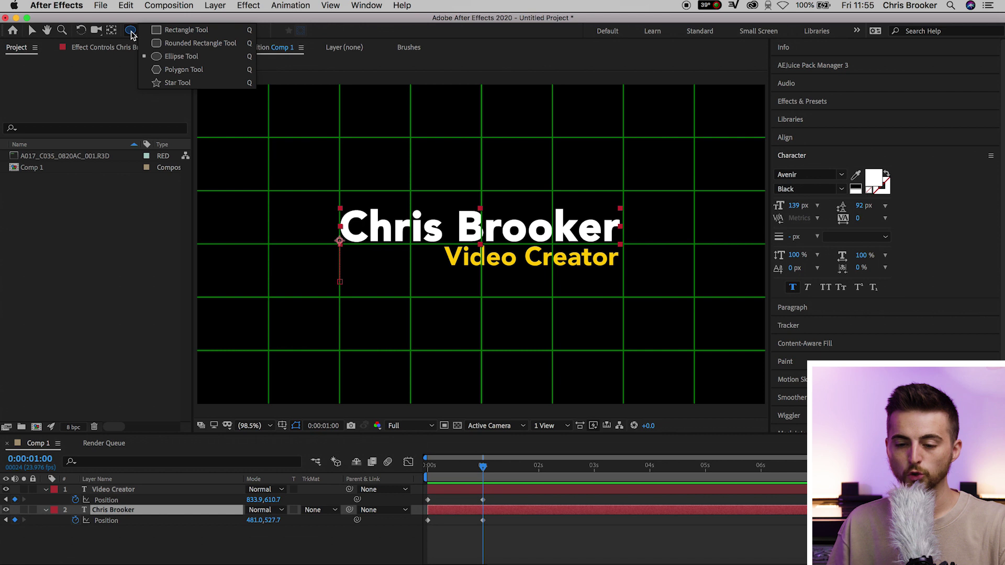
pyautogui.click(180, 31)
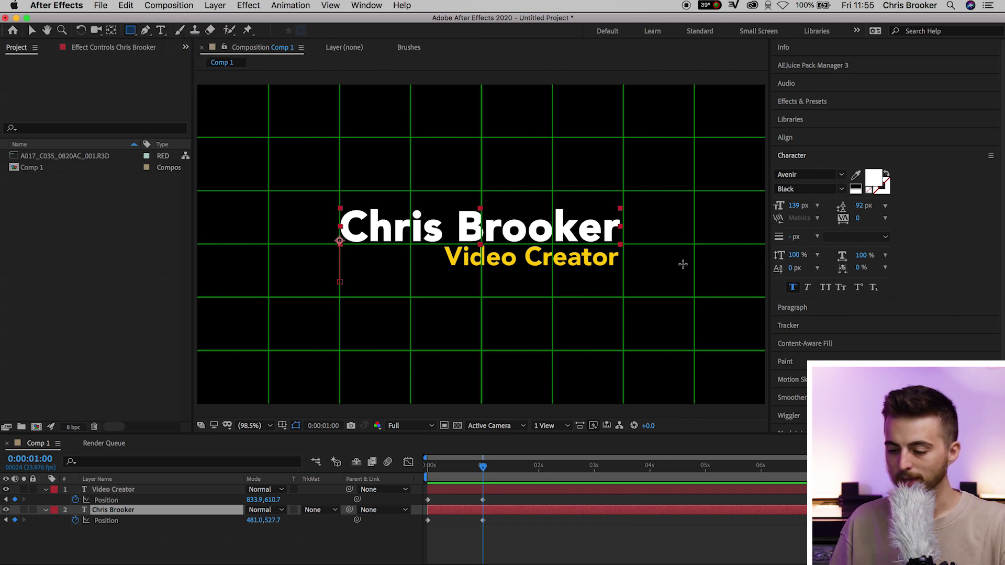
pyautogui.moveTo(695, 244); pyautogui.dragTo(293, 188)
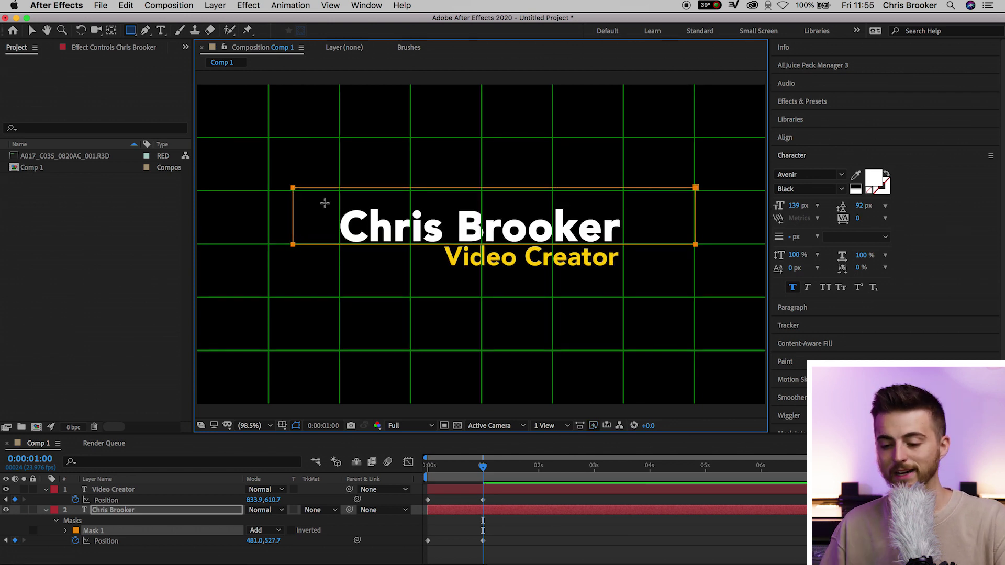
pyautogui.scroll(5, 366, 244)
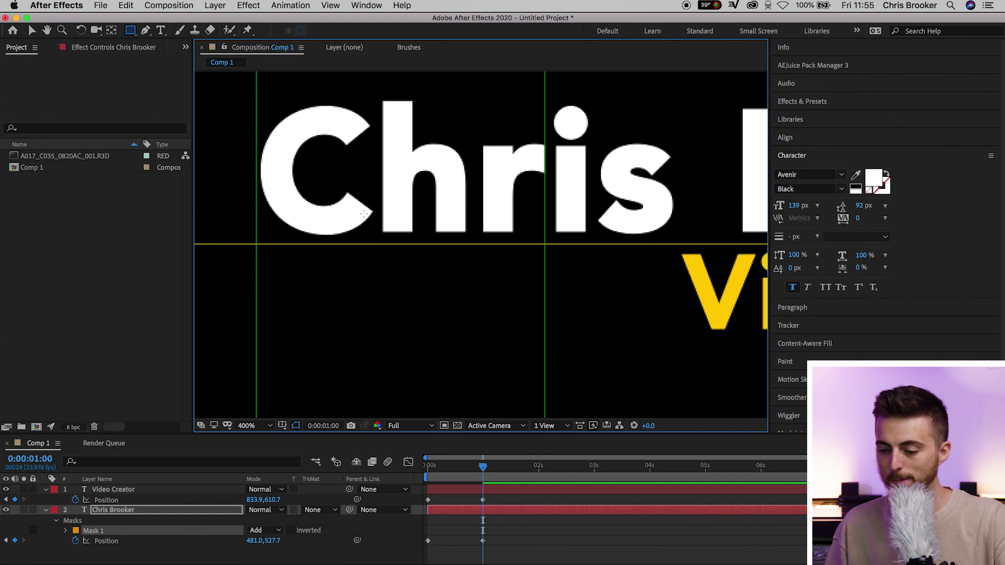
pyautogui.scroll(-5, 364, 214)
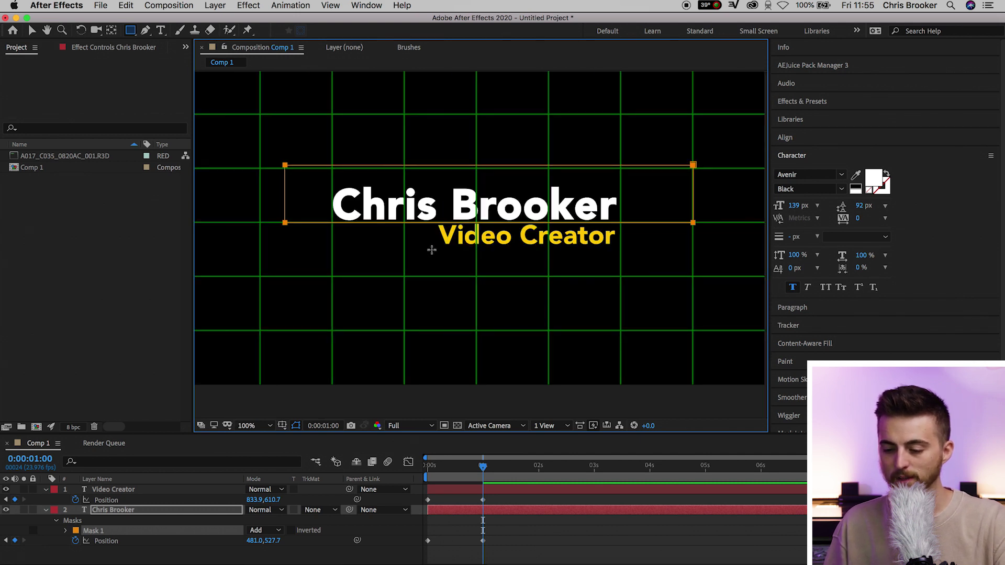
# Set a Mask Path keyframe for Chris Brooker's Mask 1 at one second.
pyautogui.click(66, 531)
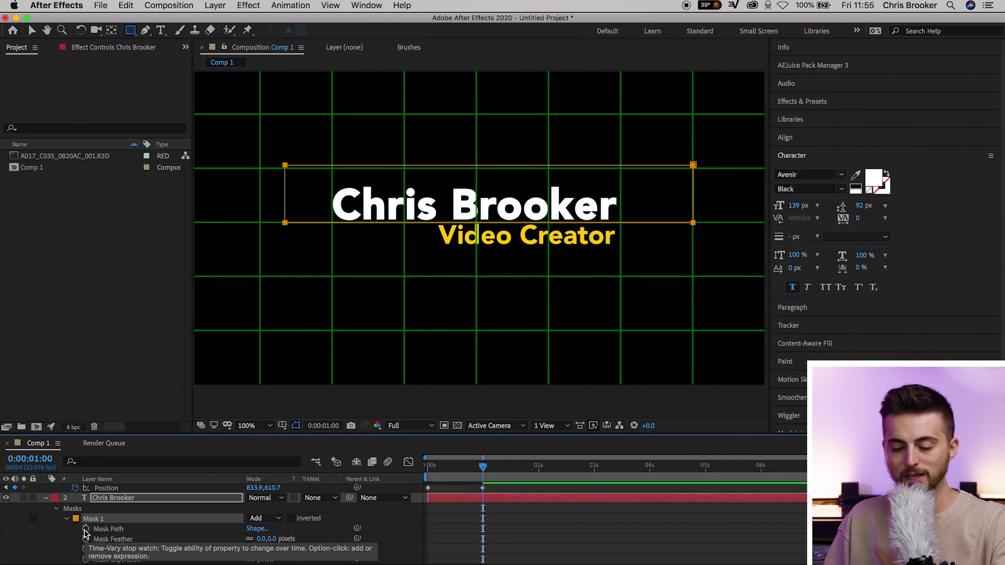
pyautogui.click(86, 529)
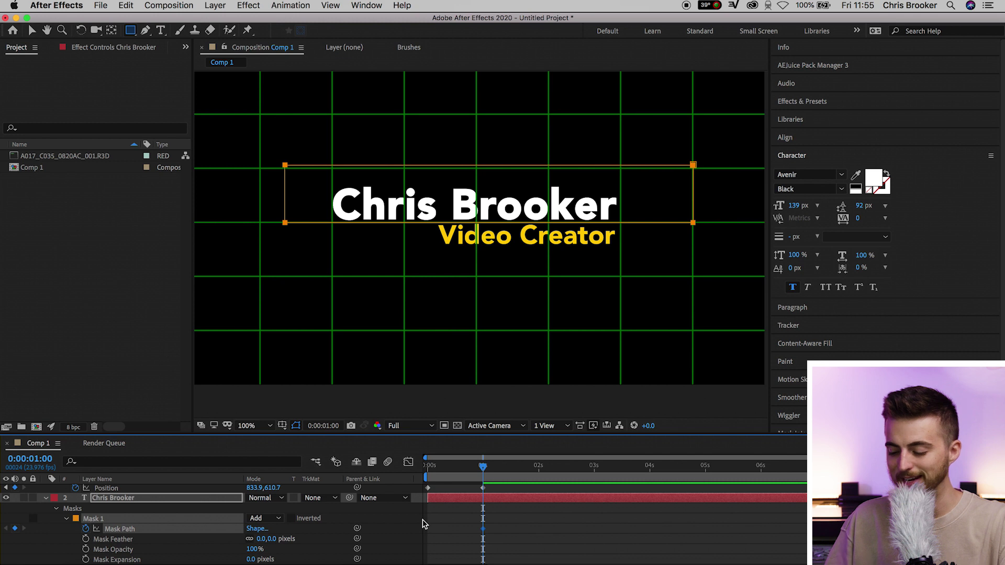
pyautogui.press('=')
pyautogui.press('=')
pyautogui.scroll(-1, 484, 526)
pyautogui.click(528, 534)
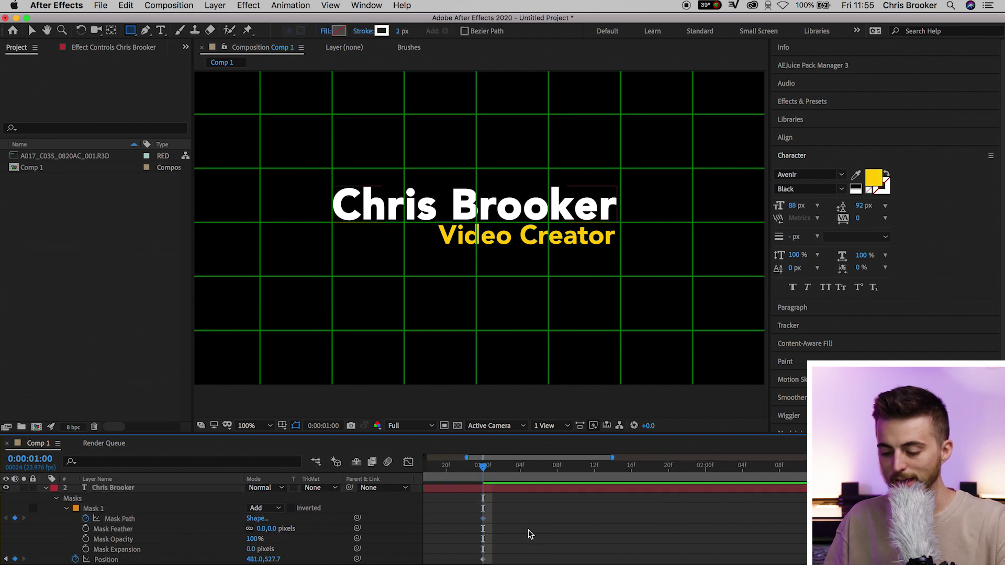
pyautogui.press('pagedown')
pyautogui.press('pagedown')
pyautogui.press('pagedown')
pyautogui.press('pagedown')
pyautogui.press('pagedown')
pyautogui.press('pagedown')
pyautogui.press('pagedown')
pyautogui.press('pagedown')
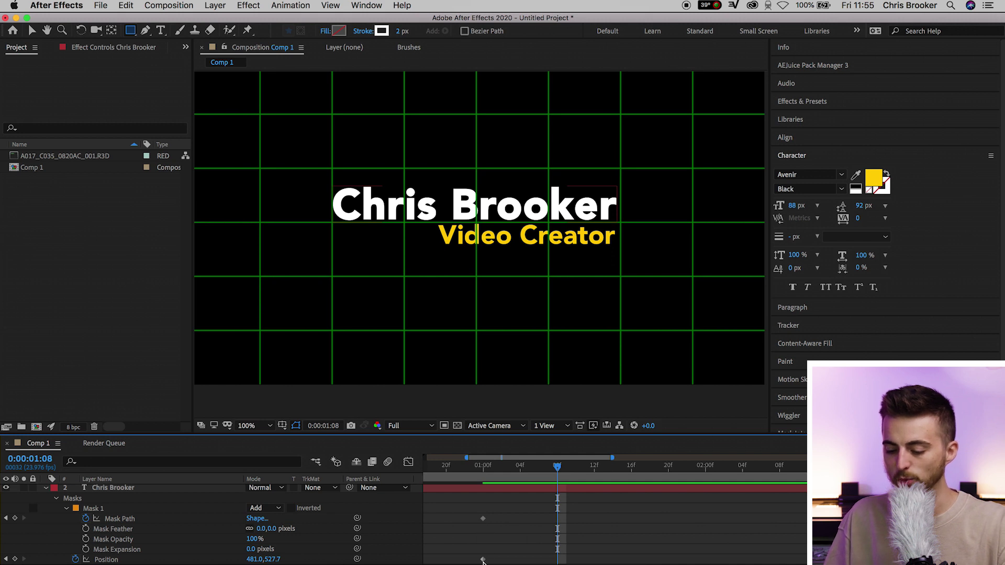
pyautogui.click(483, 467)
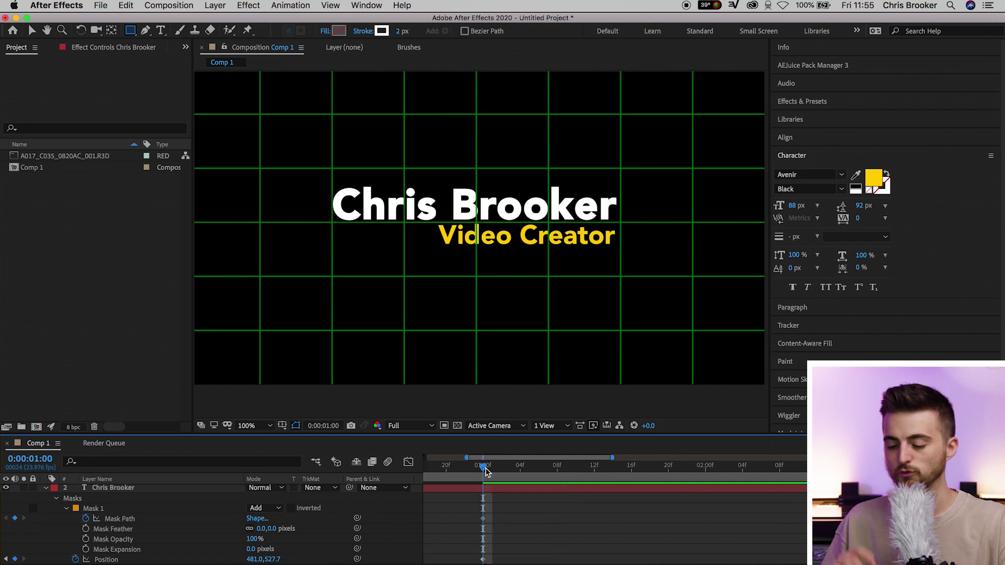
pyautogui.hscroll(-5, 477, 501)
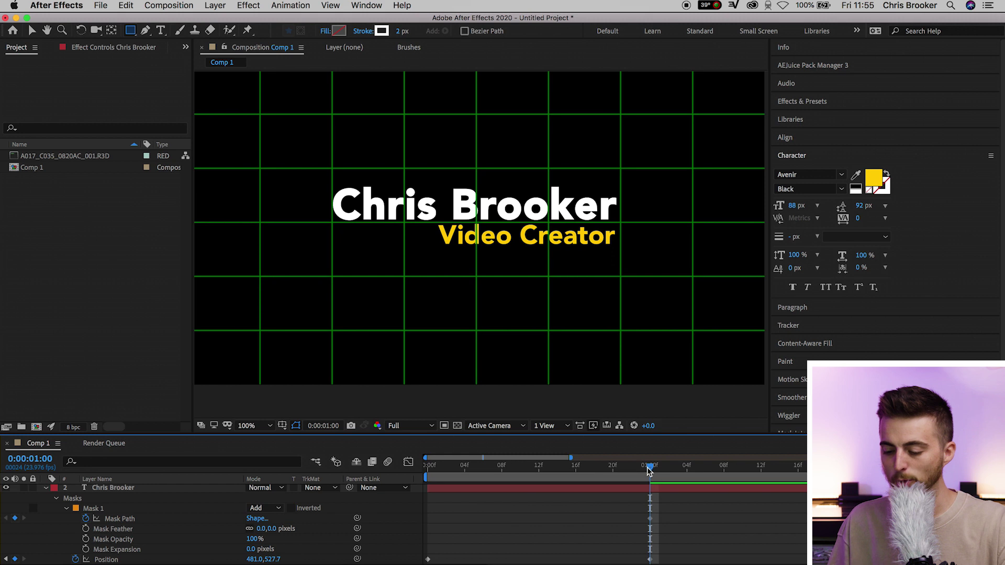
pyautogui.moveTo(648, 471); pyautogui.dragTo(434, 479)
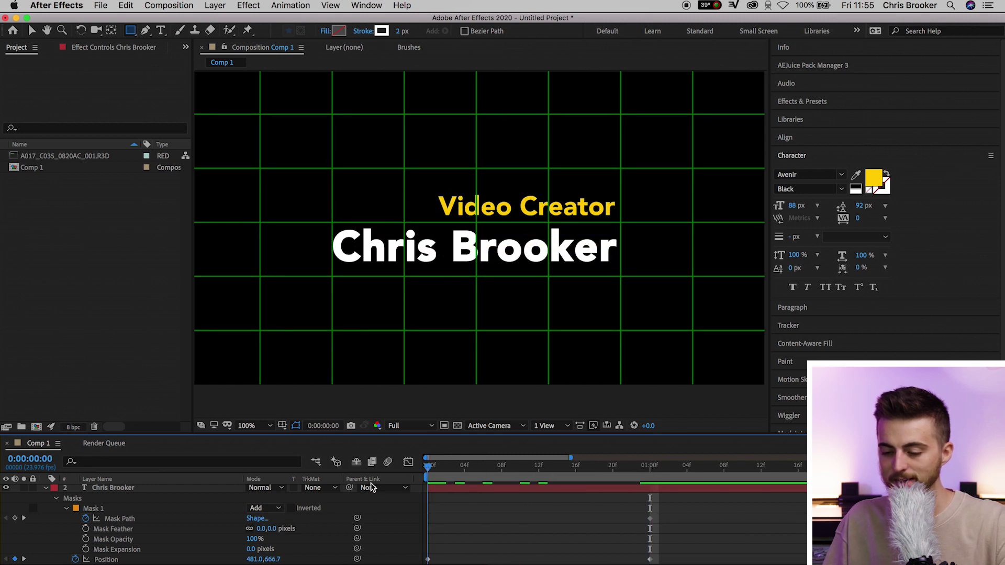
# At 0 seconds, raise Mask 1's bottom edge to hide the name, then preview the reveal.
pyautogui.click(459, 491)
pyautogui.click(101, 510)
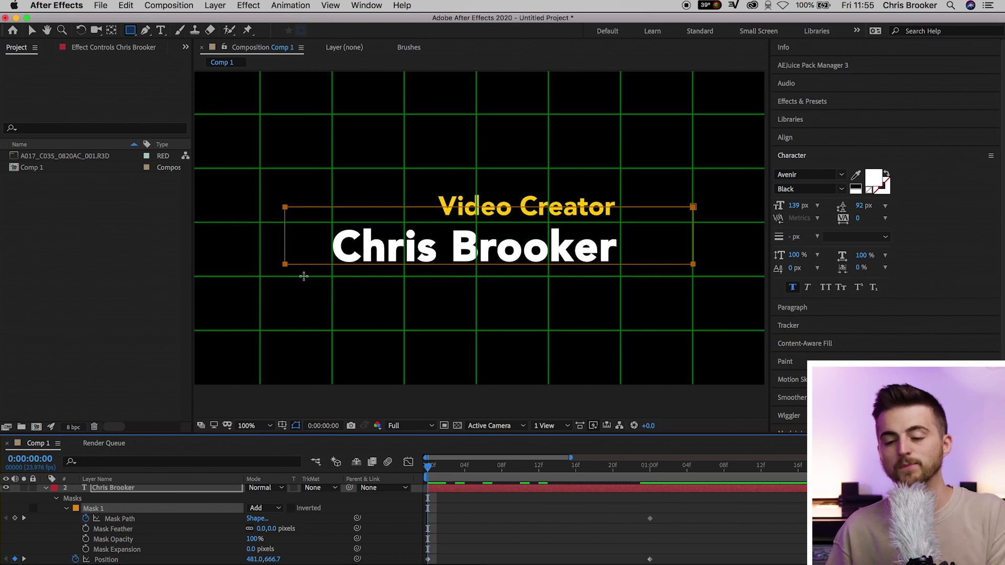
pyautogui.click(31, 29)
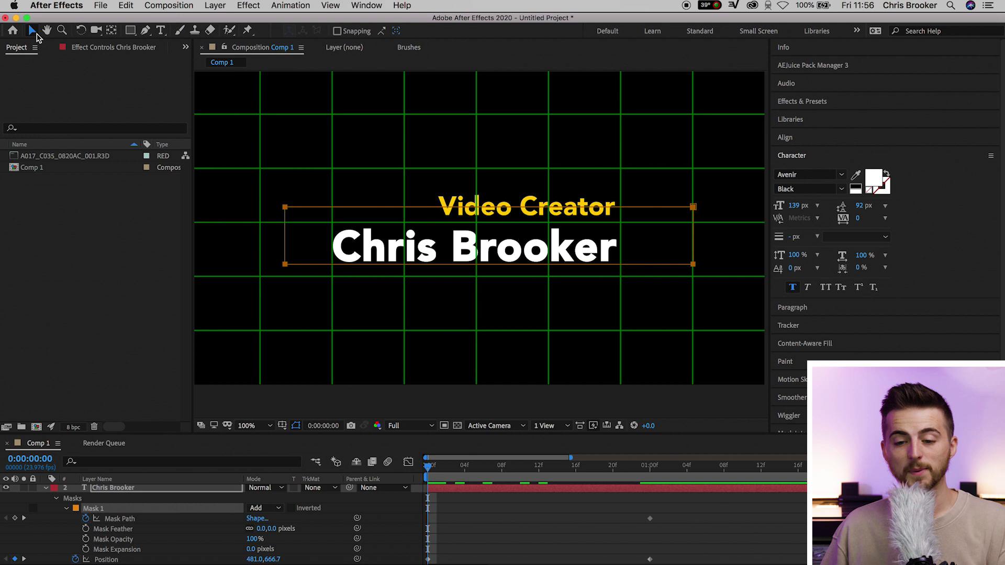
pyautogui.scroll(4, 698, 238)
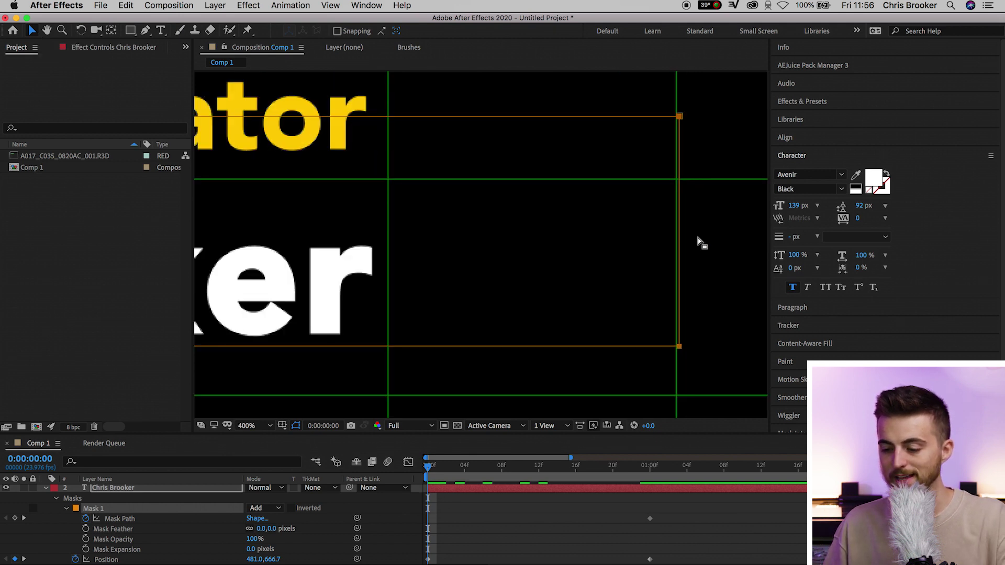
pyautogui.moveTo(680, 348); pyautogui.dragTo(678, 182)
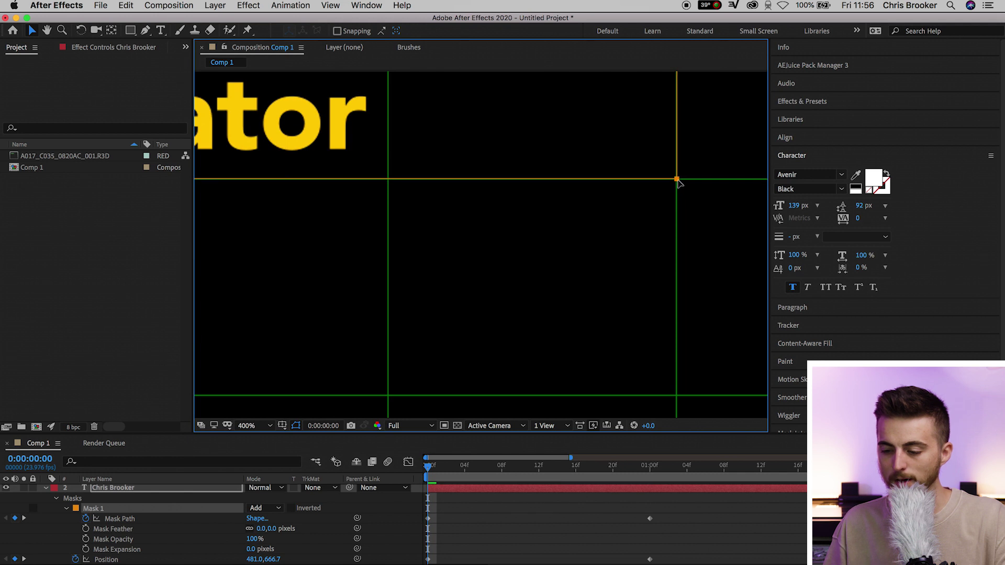
pyautogui.click(270, 426)
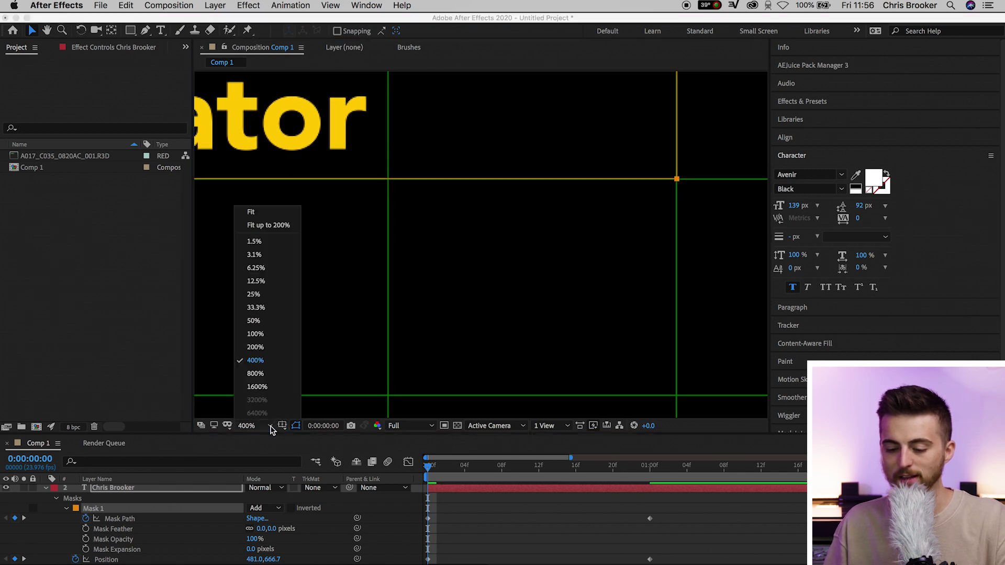
pyautogui.click(259, 225)
pyautogui.press('space')
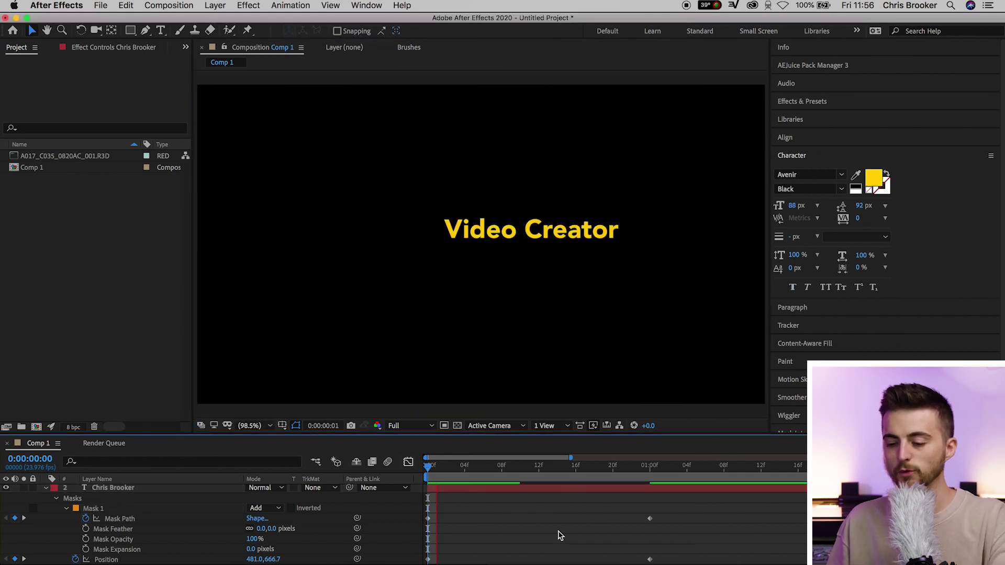
pyautogui.press('space')
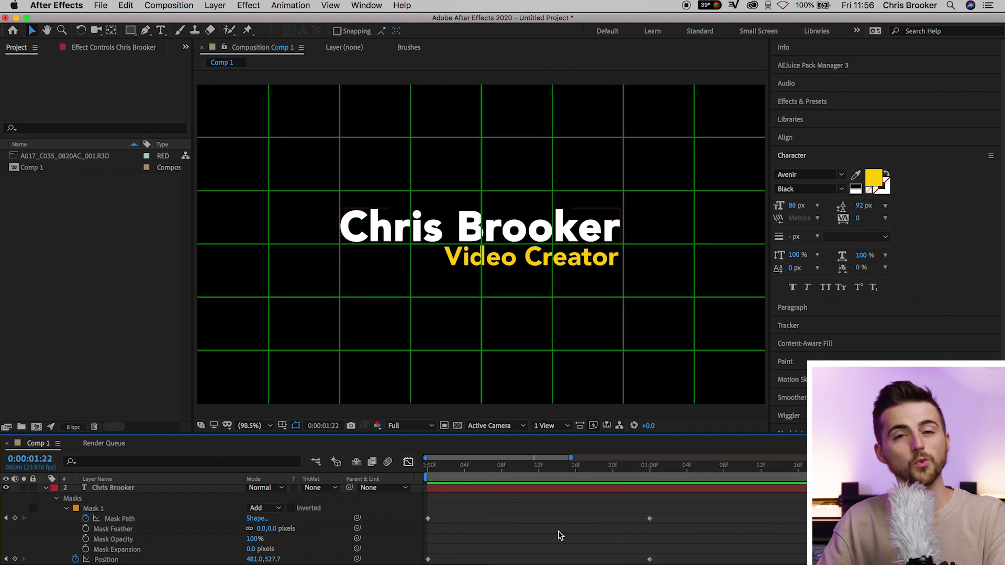
# At one second, draw a rectangular mask around the Video Creator line.
pyautogui.scroll(2, 644, 544)
pyautogui.click(647, 471)
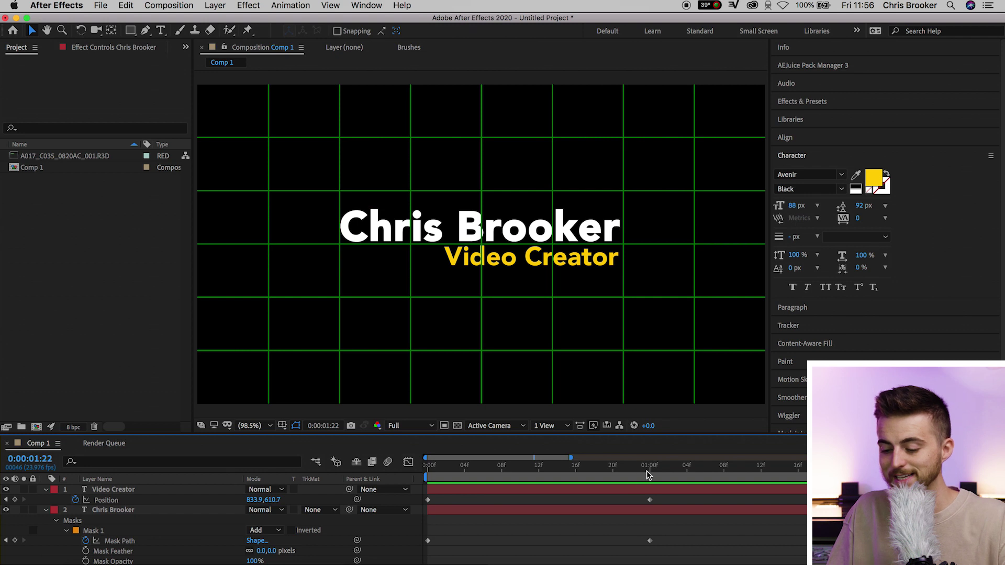
pyautogui.click(647, 489)
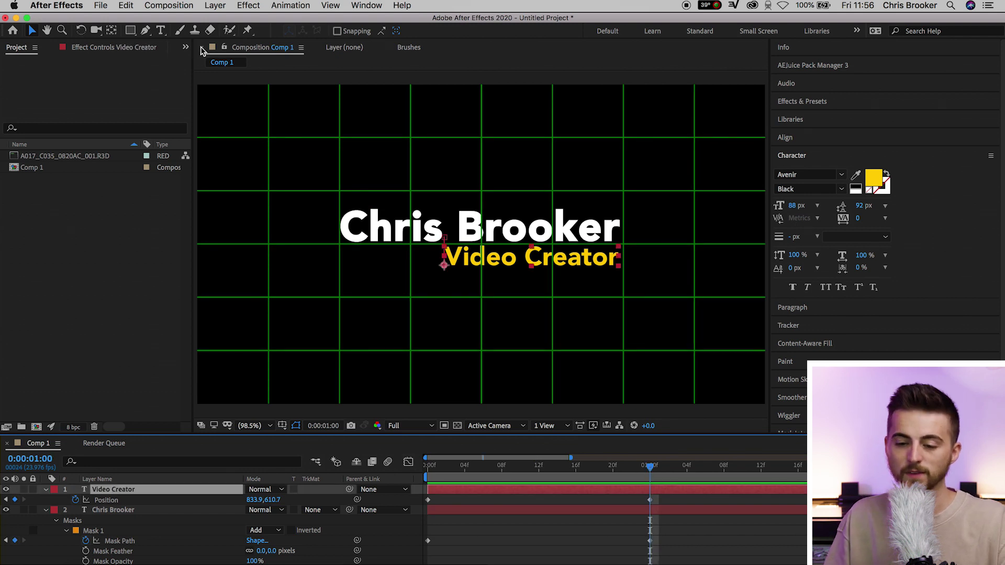
pyautogui.click(130, 29)
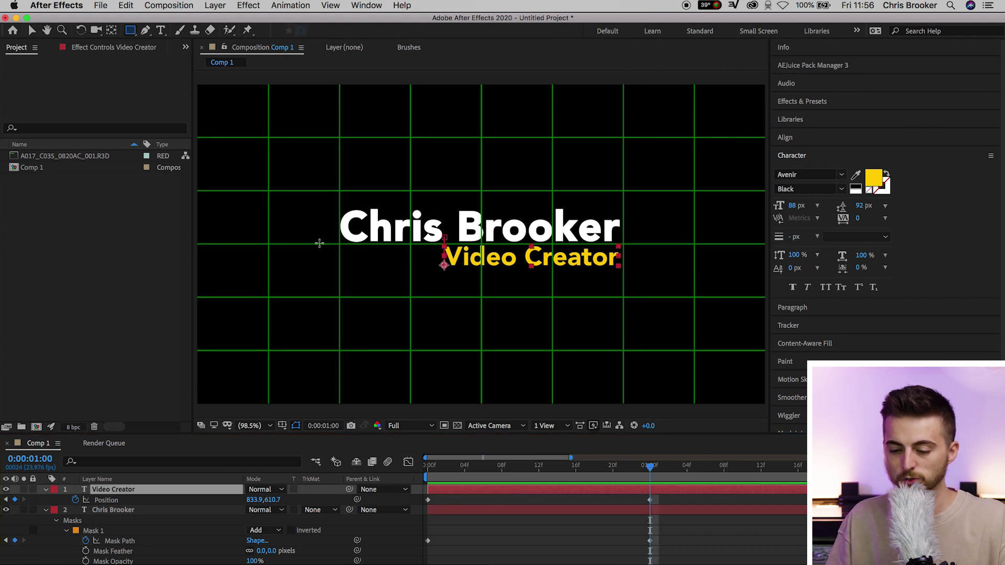
pyautogui.moveTo(319, 243); pyautogui.dragTo(662, 292)
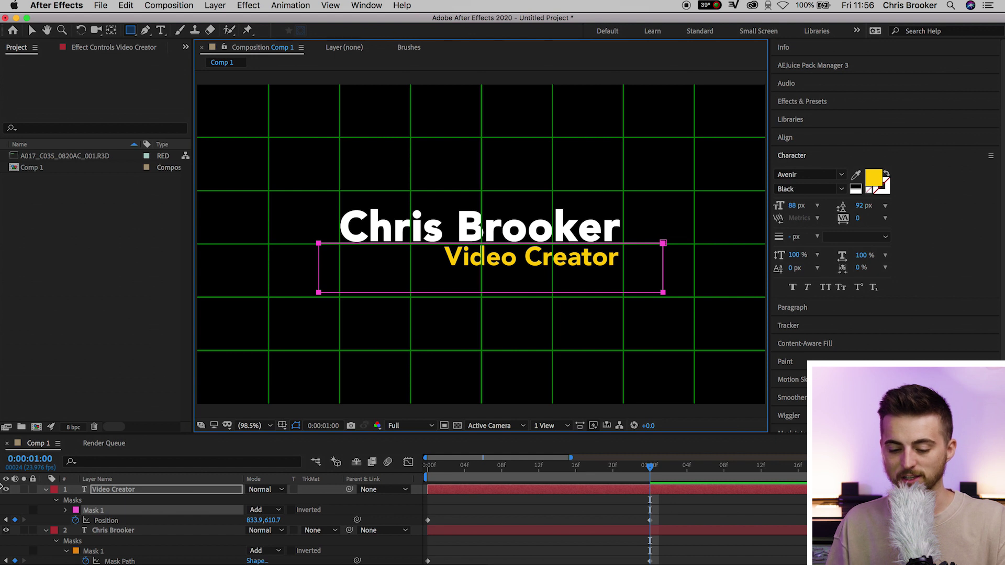
# Keyframe the mask path at one second, move it below the subtitle at 0 s, and preview.
pyautogui.click(65, 512)
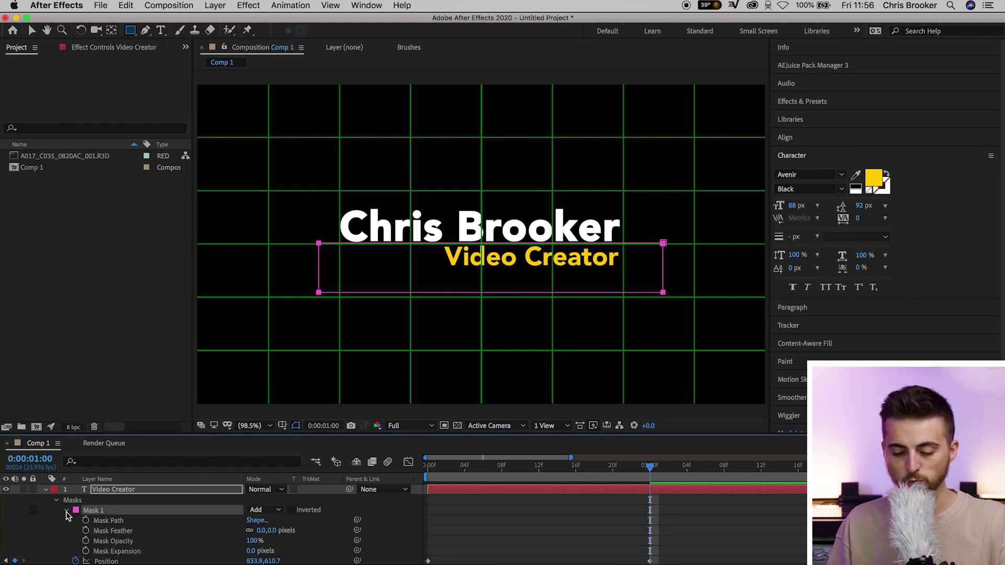
pyautogui.scroll(-2, 406, 554)
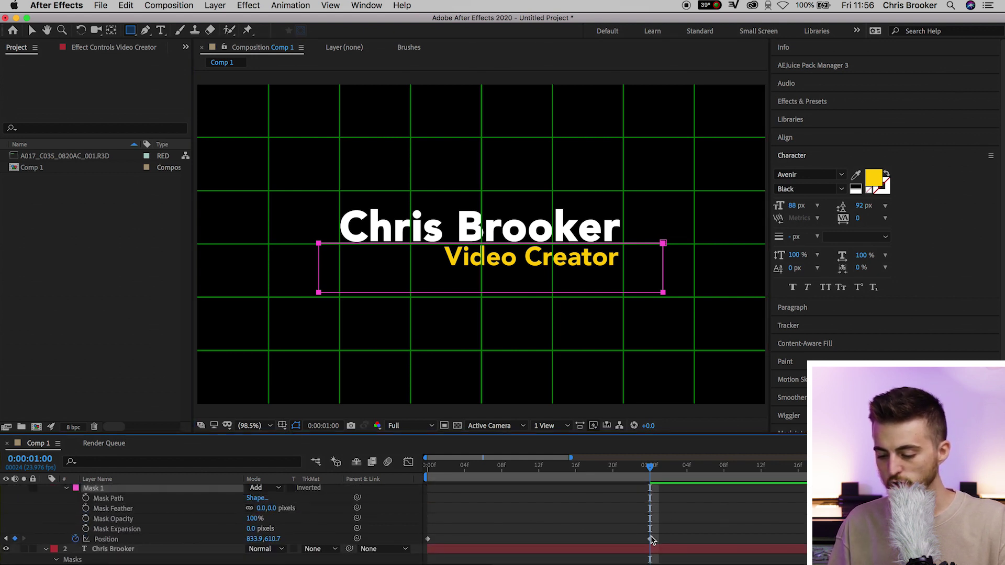
pyautogui.click(85, 499)
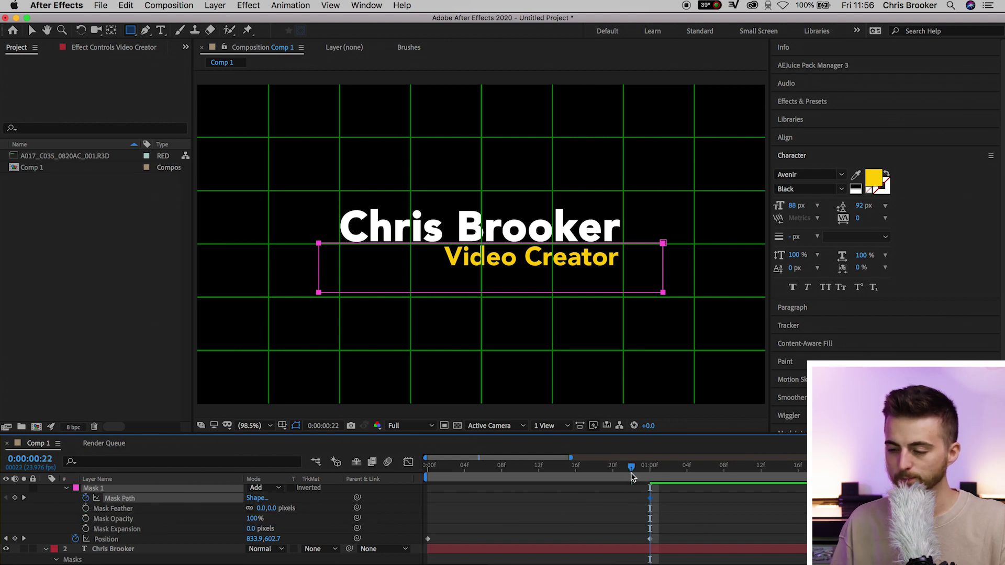
pyautogui.press('Home')
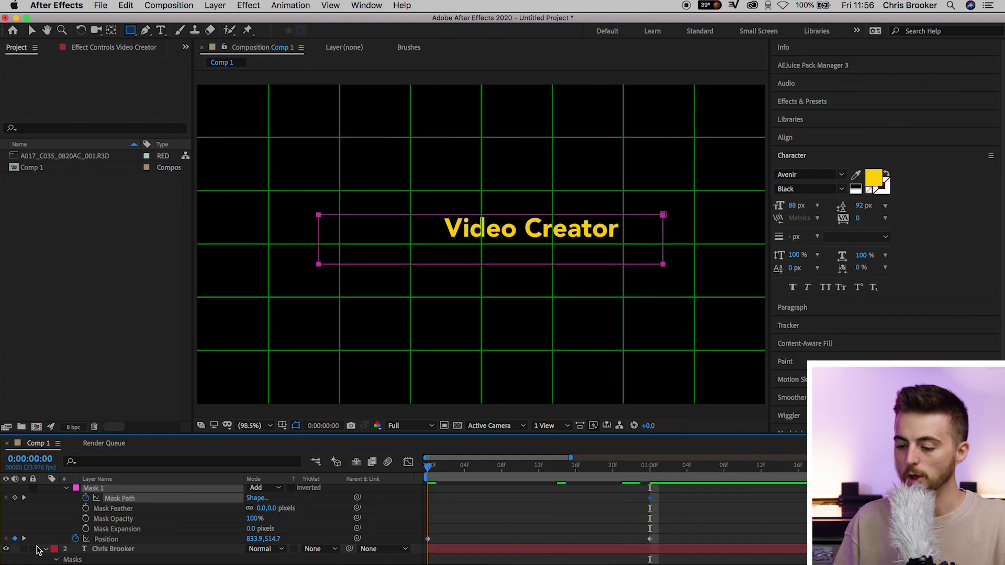
pyautogui.click(31, 30)
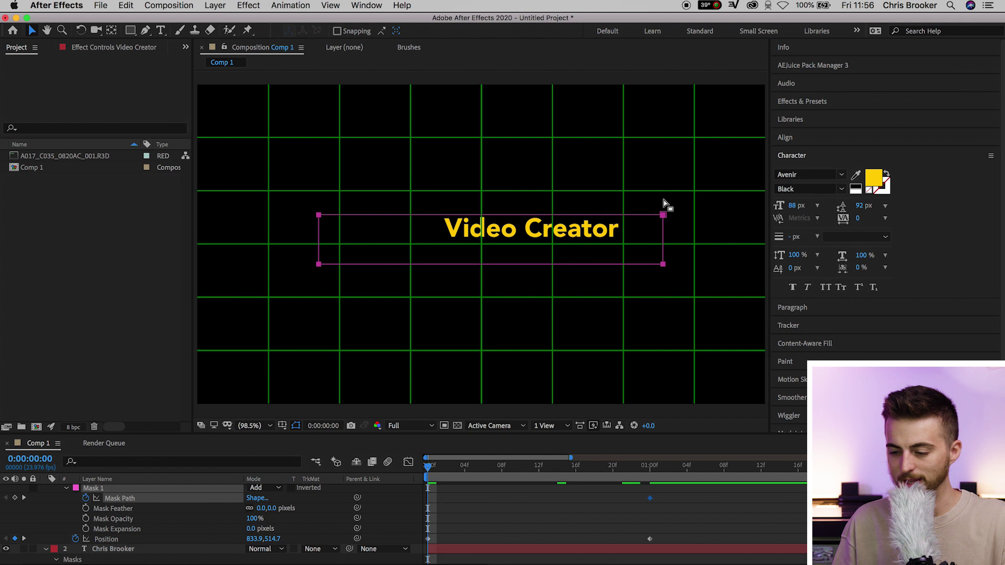
pyautogui.moveTo(663, 214); pyautogui.dragTo(665, 245)
pyautogui.click(505, 532)
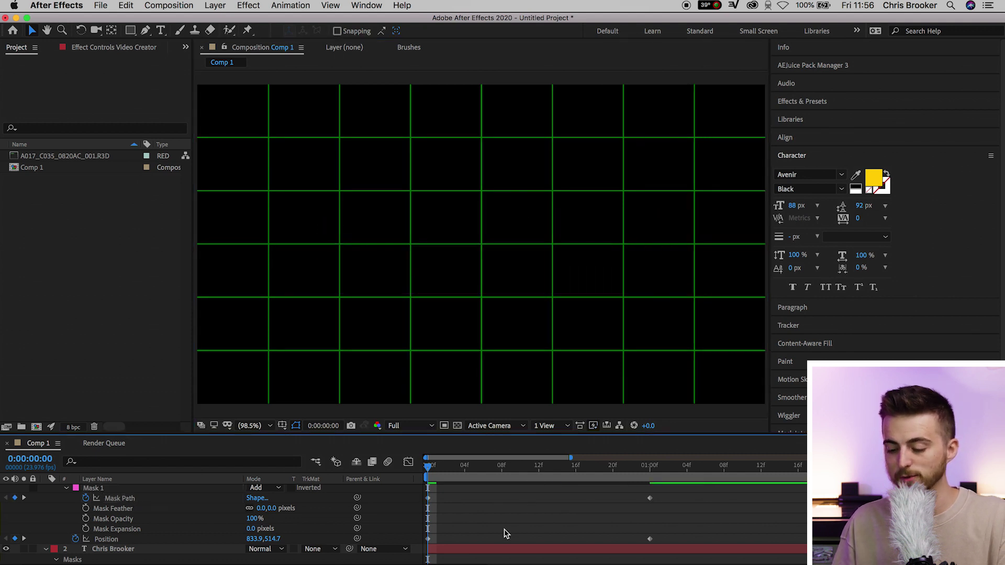
pyautogui.press('space')
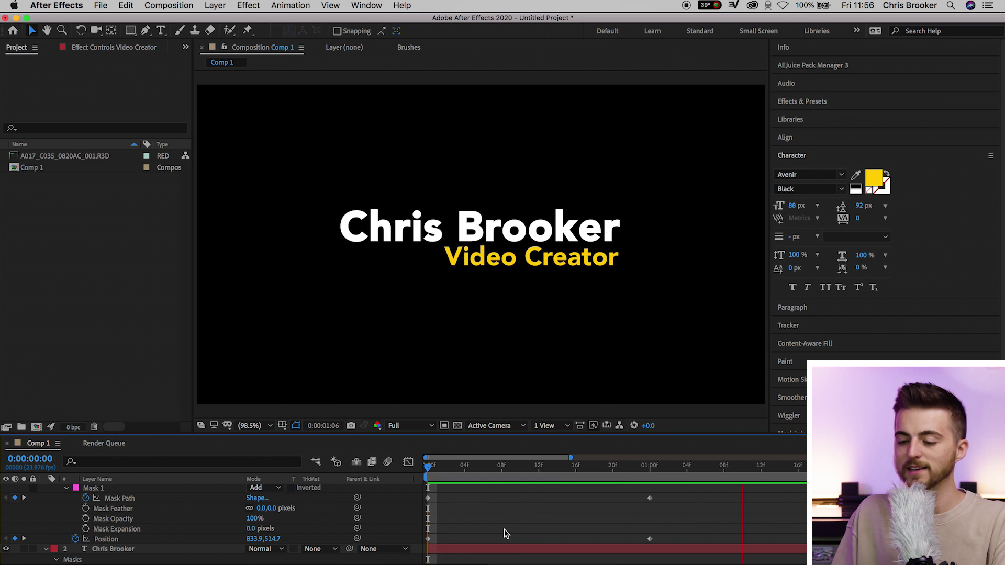
# Move both layers' one-second keyframes back to about frame 13 and preview the quicker reveal.
pyautogui.press('space')
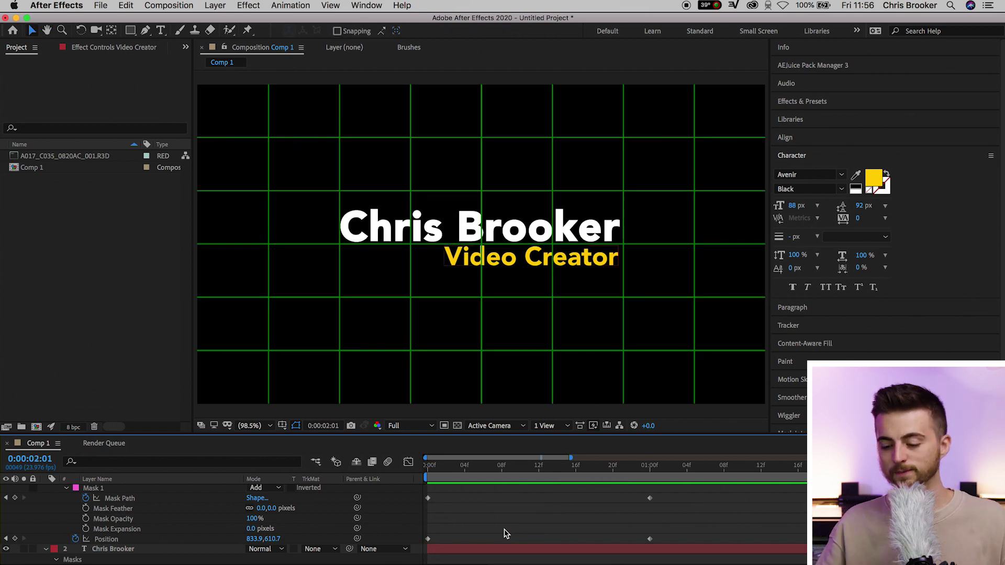
pyautogui.scroll(2, 119, 535)
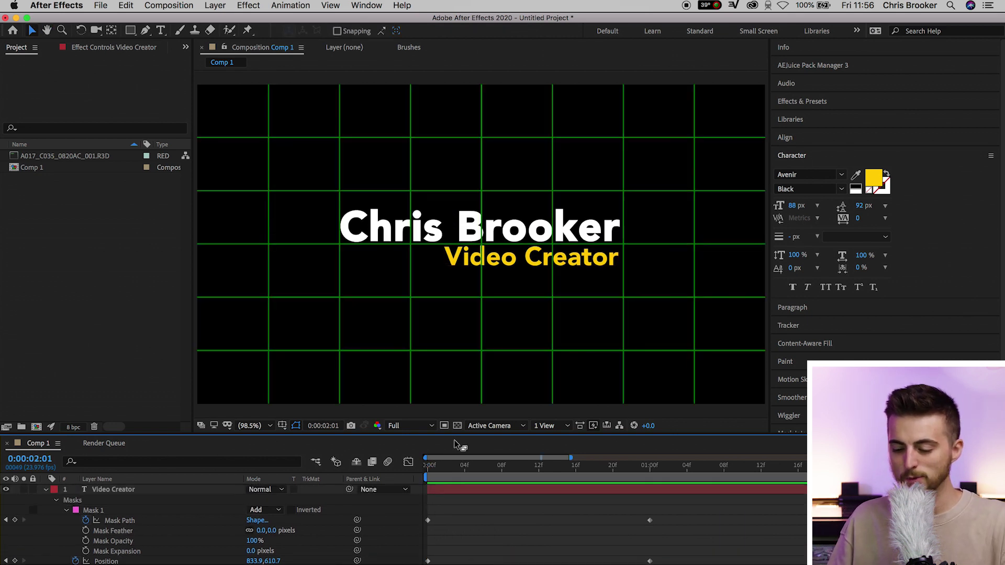
pyautogui.moveTo(435, 433); pyautogui.dragTo(442, 368)
pyautogui.scroll(-1, 529, 460)
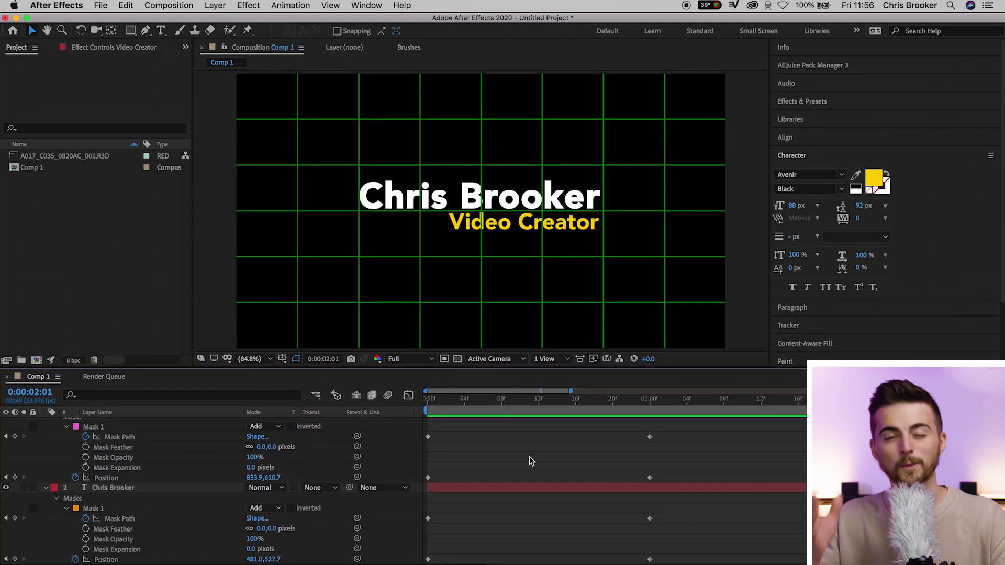
pyautogui.moveTo(677, 434); pyautogui.dragTo(633, 562)
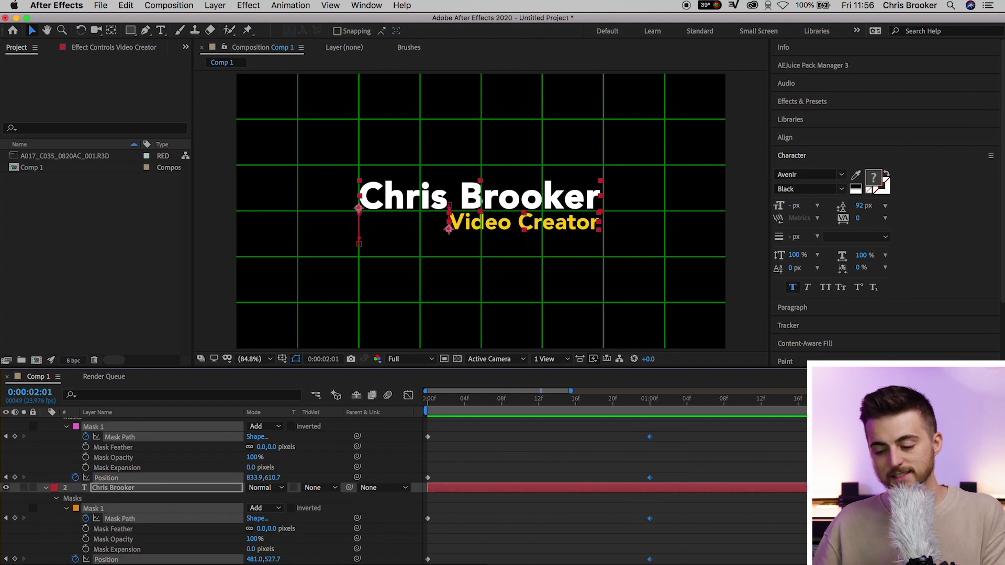
pyautogui.moveTo(650, 441); pyautogui.dragTo(547, 441)
pyautogui.click(529, 400)
pyautogui.press('Home')
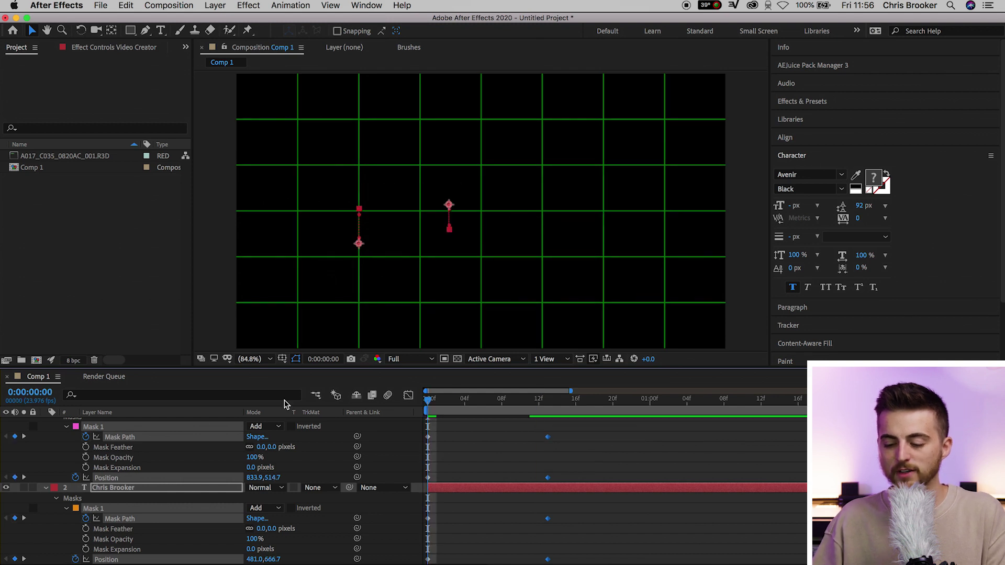
pyautogui.press('space')
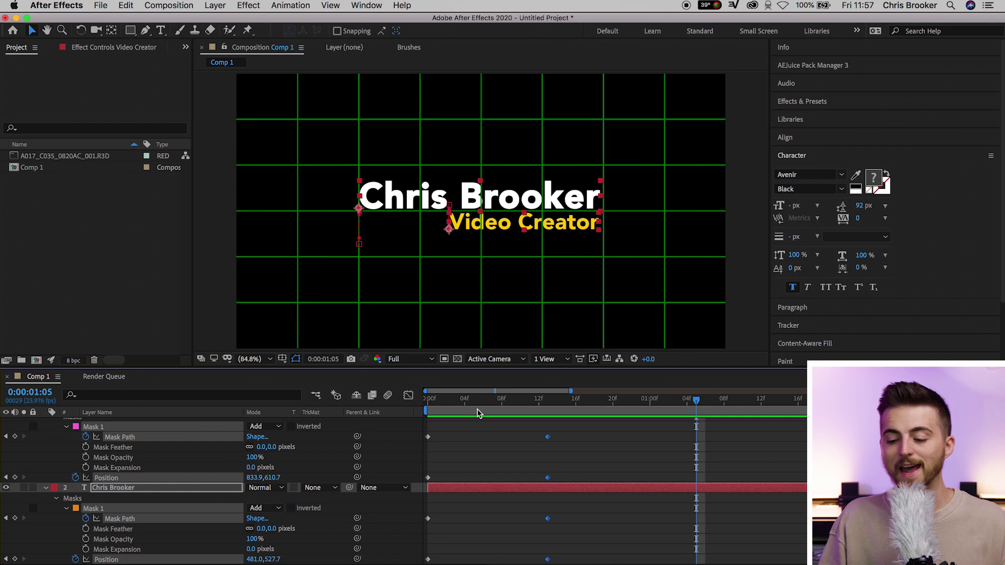
# Apply Easy Ease to all eight mask path and Position keyframes on both title layers.
pyautogui.press('space')
pyautogui.press('space')
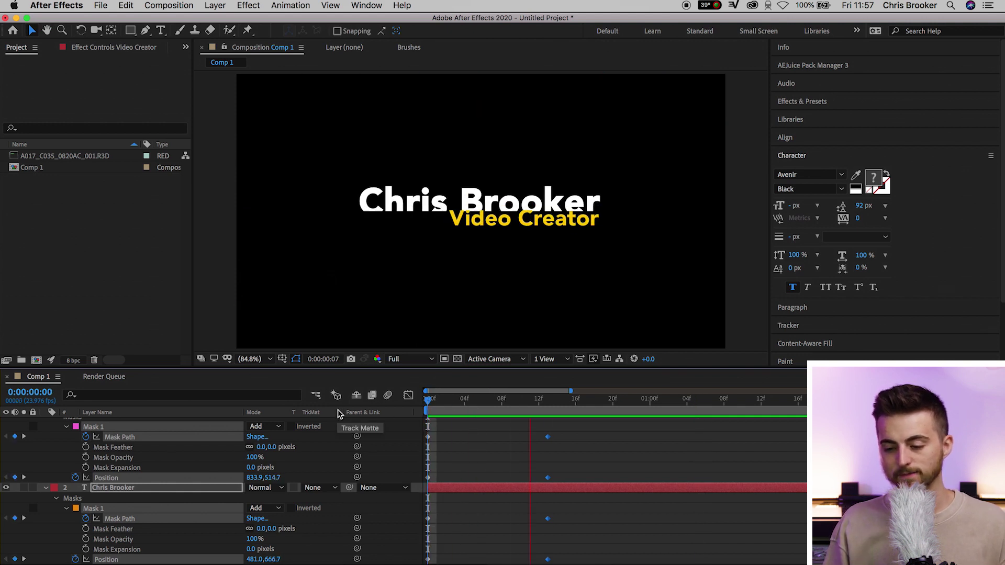
pyautogui.press('space')
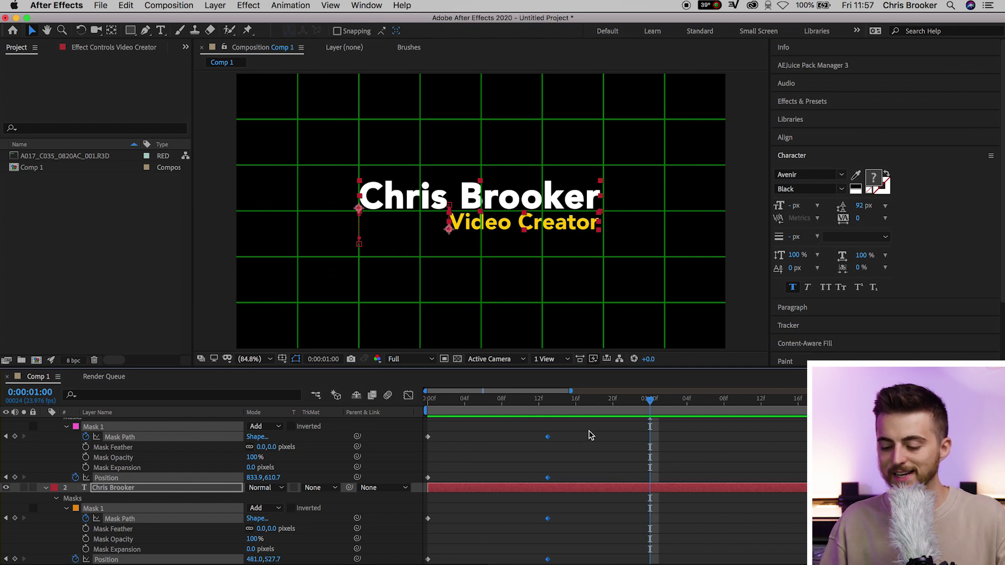
pyautogui.moveTo(589, 431); pyautogui.dragTo(398, 561)
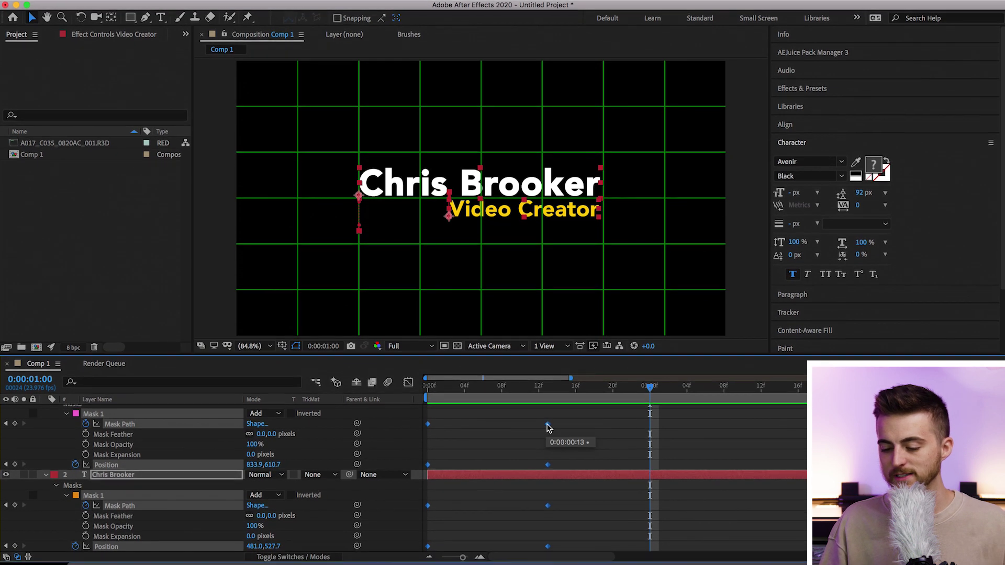
pyautogui.rightClick(548, 427)
pyautogui.moveTo(658, 550)
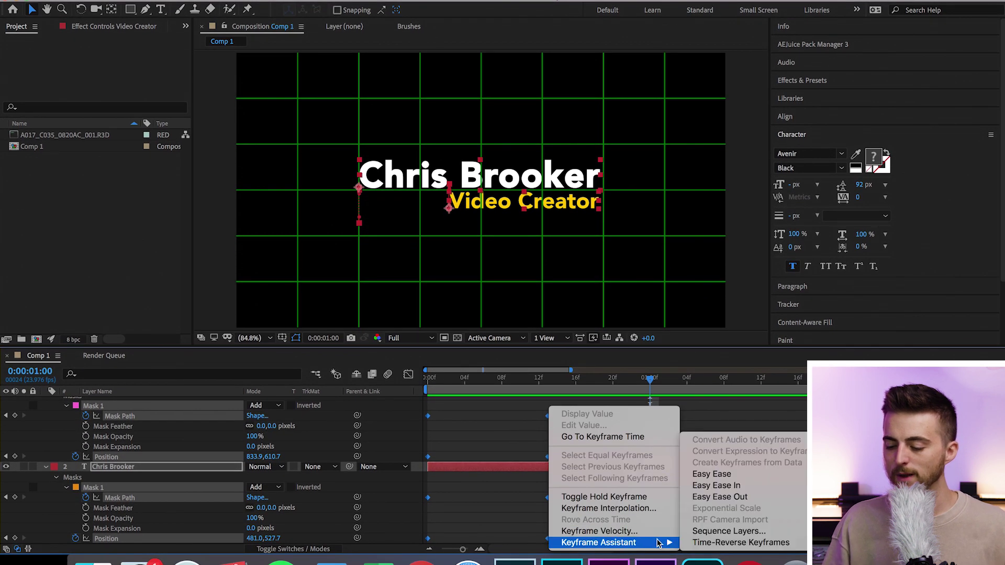
pyautogui.click(711, 473)
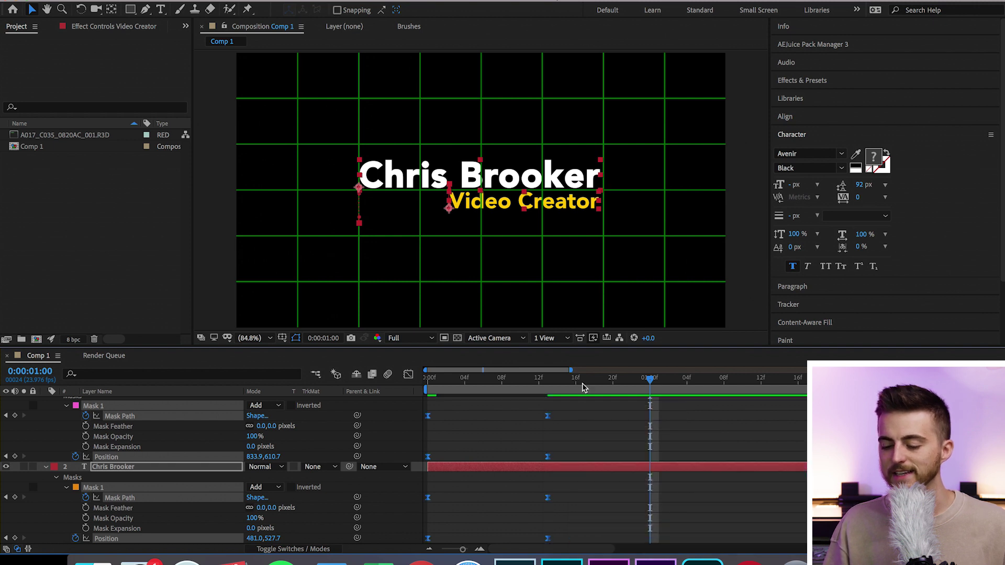
# Preview the eased reveal and replay it from the start.
pyautogui.press('space')
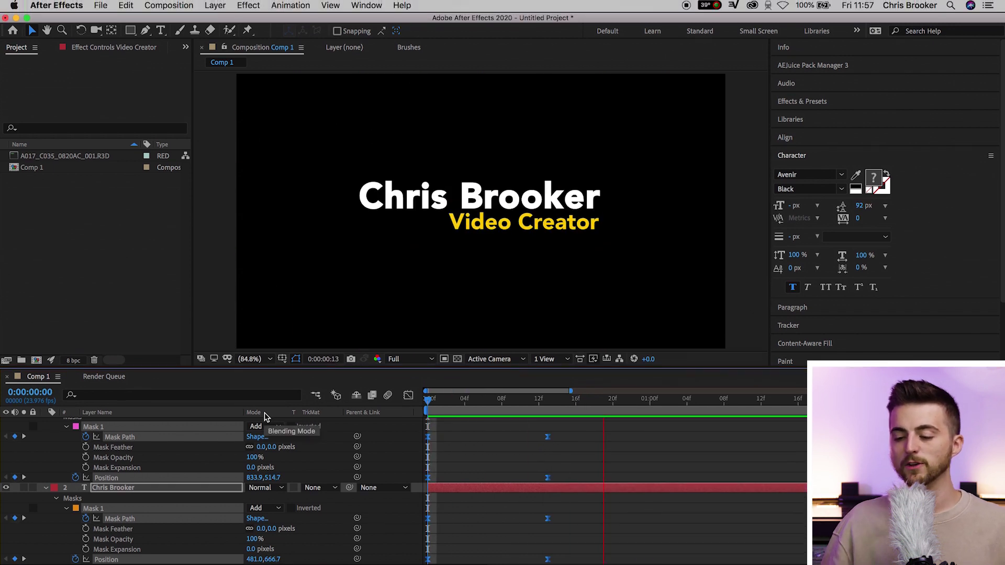
pyautogui.press('space')
pyautogui.press('space')
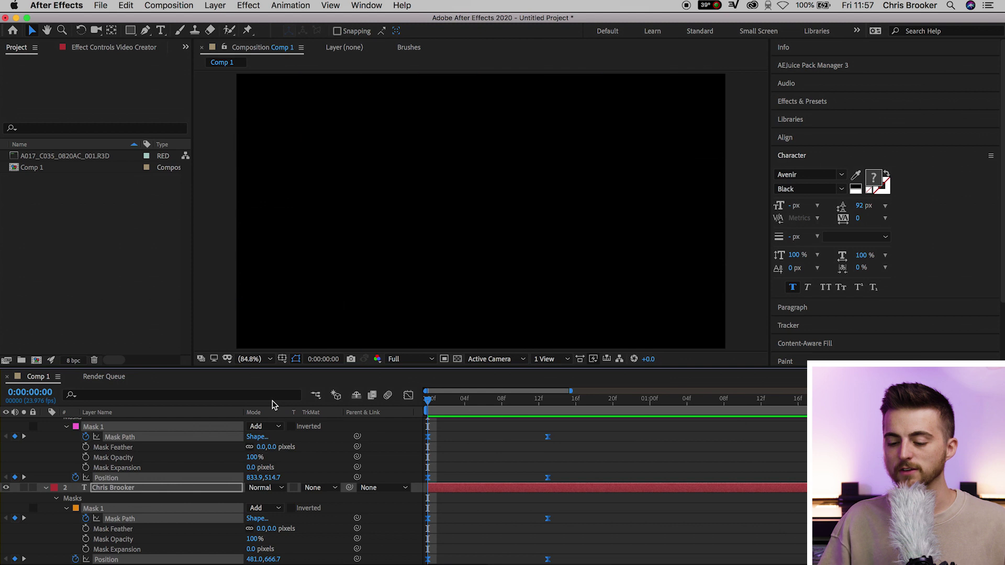
pyautogui.press('space')
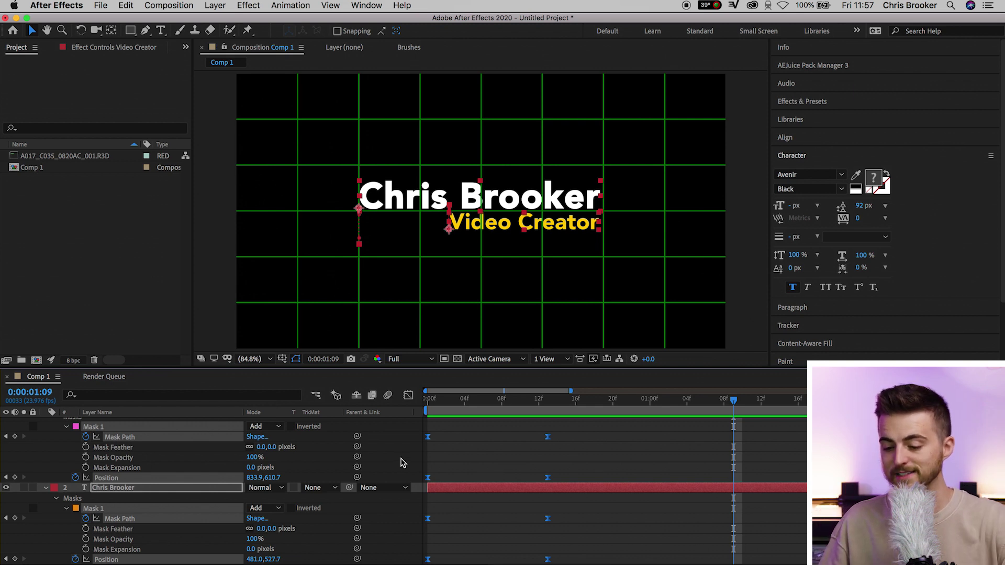
# Shift the Video Creator layer's reveal keyframes about 7 frames later than Chris Brooker's.
pyautogui.scroll(1, 402, 462)
pyautogui.click(476, 454)
pyautogui.moveTo(580, 446); pyautogui.dragTo(492, 495)
# Zoom the timeline out to whole seconds and replay the staggered title reveal from frame one.
pyautogui.press('space')
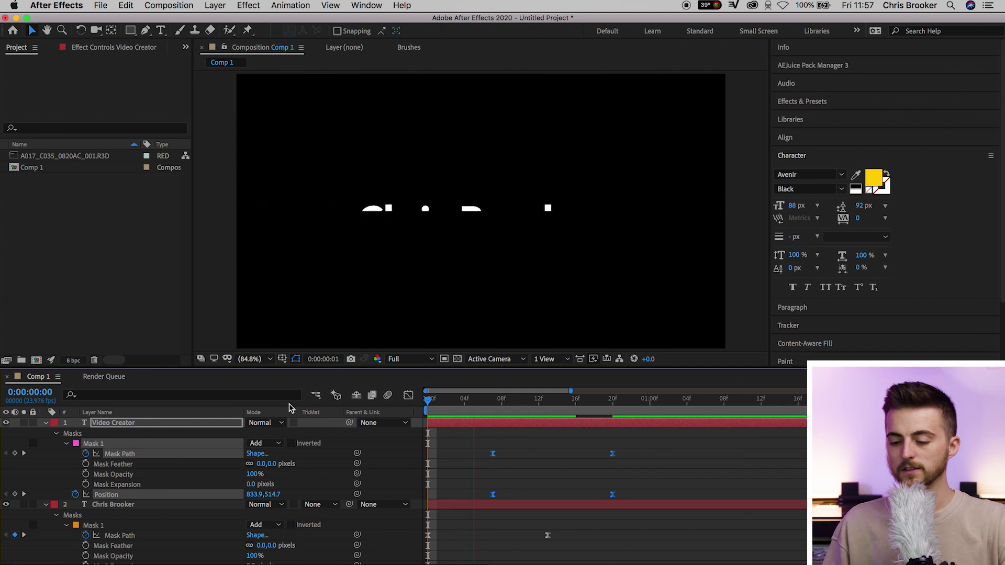
pyautogui.press('space')
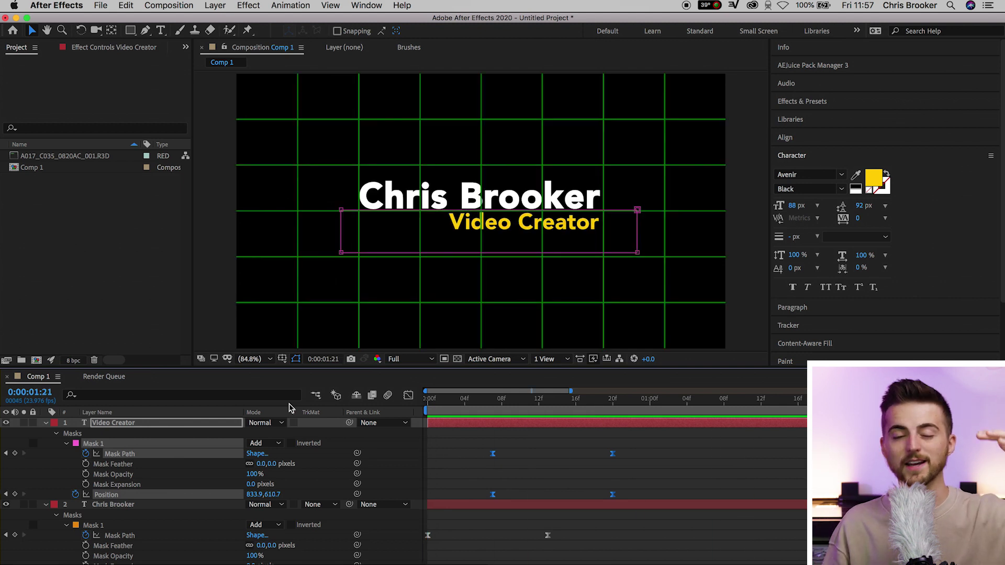
pyautogui.click(718, 478)
pyautogui.press(';')
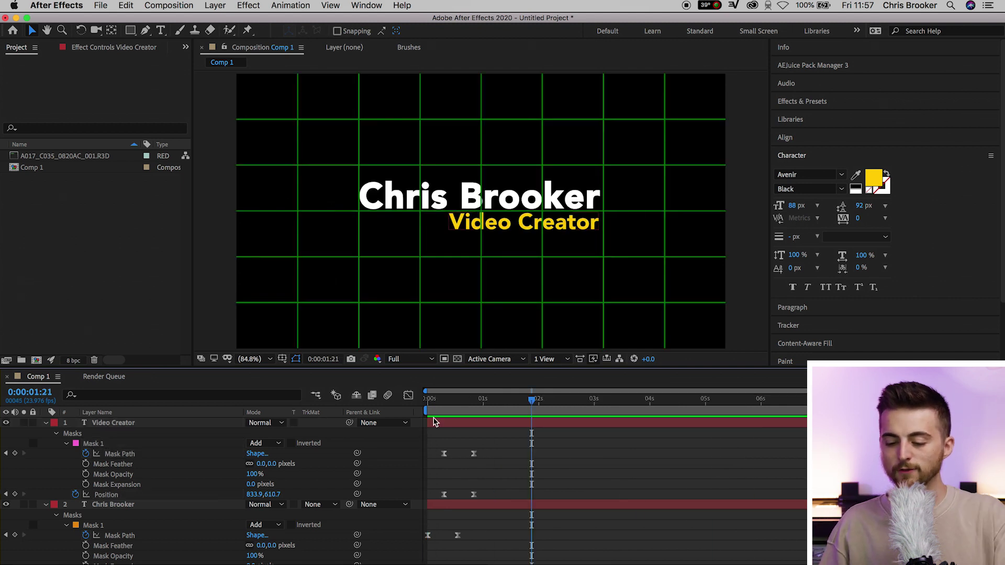
pyautogui.press('space')
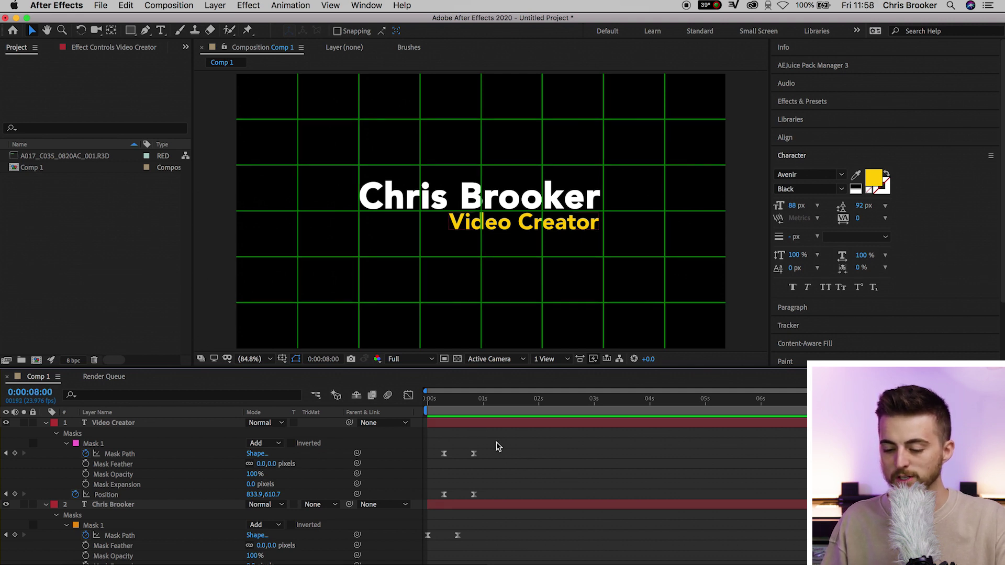
# Paste Video Creator's reveal keyframes at 8:00 and starting keyframes at 8:17 so the subtitle exits.
pyautogui.moveTo(496, 443); pyautogui.dragTo(468, 498)
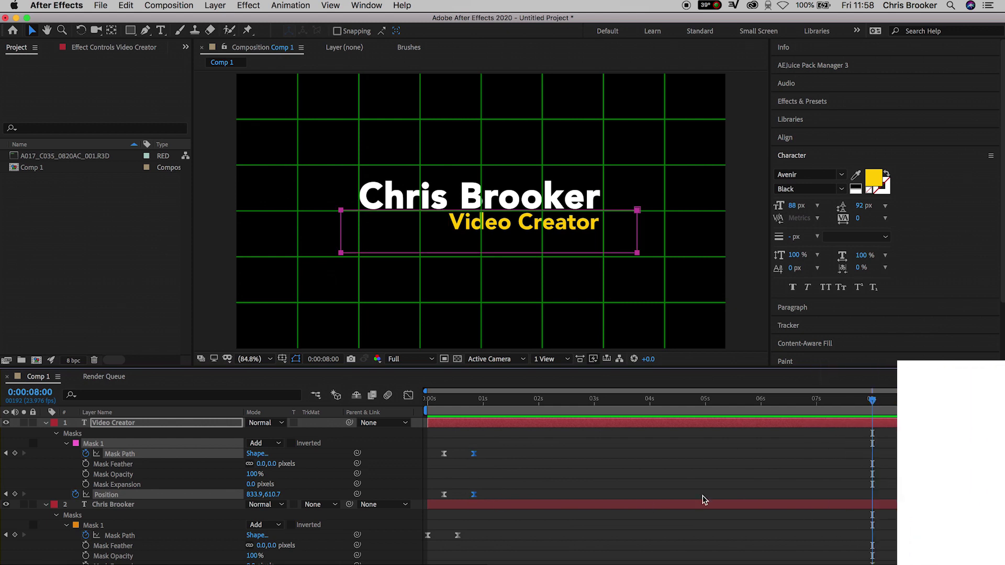
pyautogui.press('super+v')
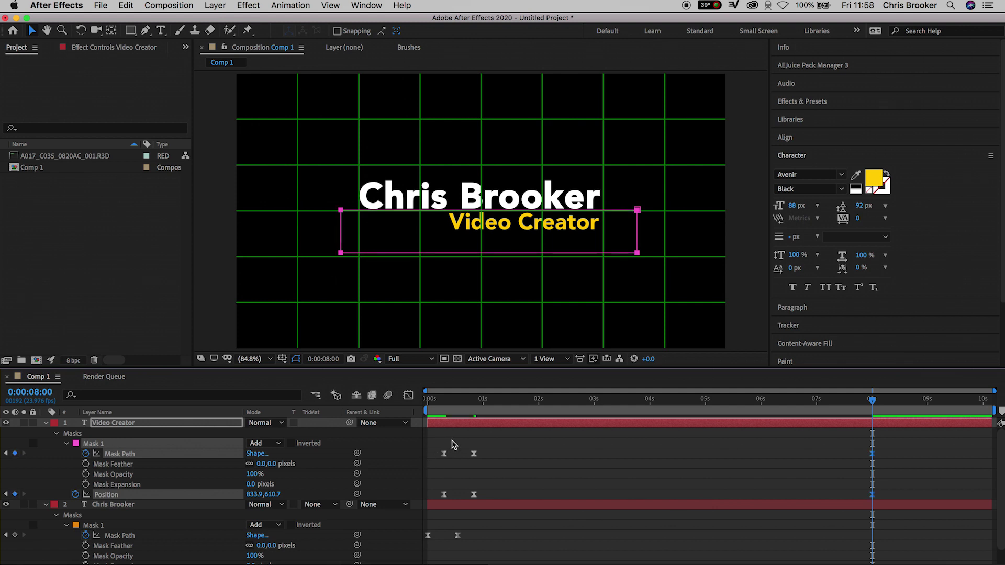
pyautogui.moveTo(465, 439); pyautogui.dragTo(425, 503)
pyautogui.moveTo(872, 404)
pyautogui.mouseDown()
pyautogui.moveTo(913, 405)
pyautogui.moveTo(867, 402)
pyautogui.mouseUp()
pyautogui.press('super+v')
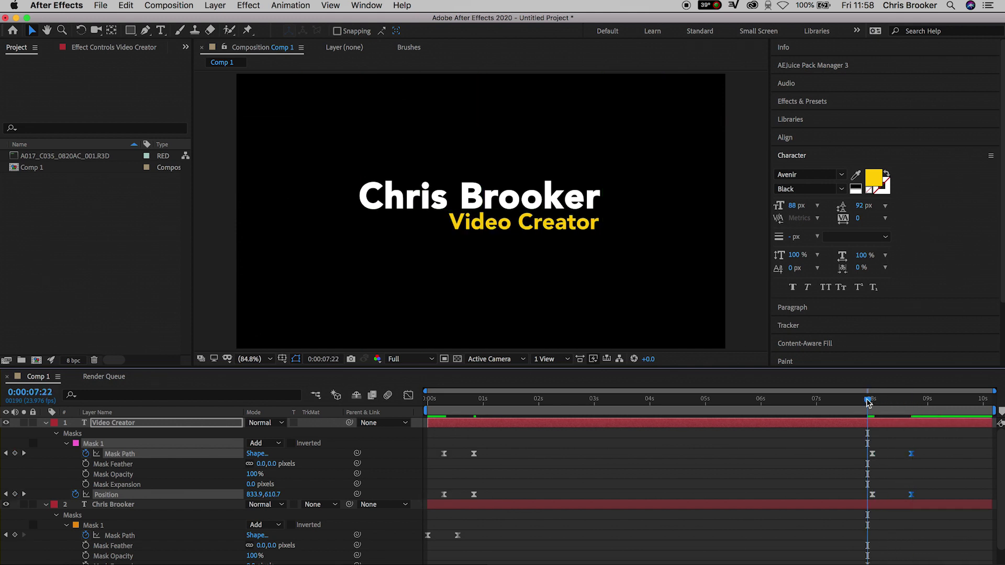
pyautogui.press('space')
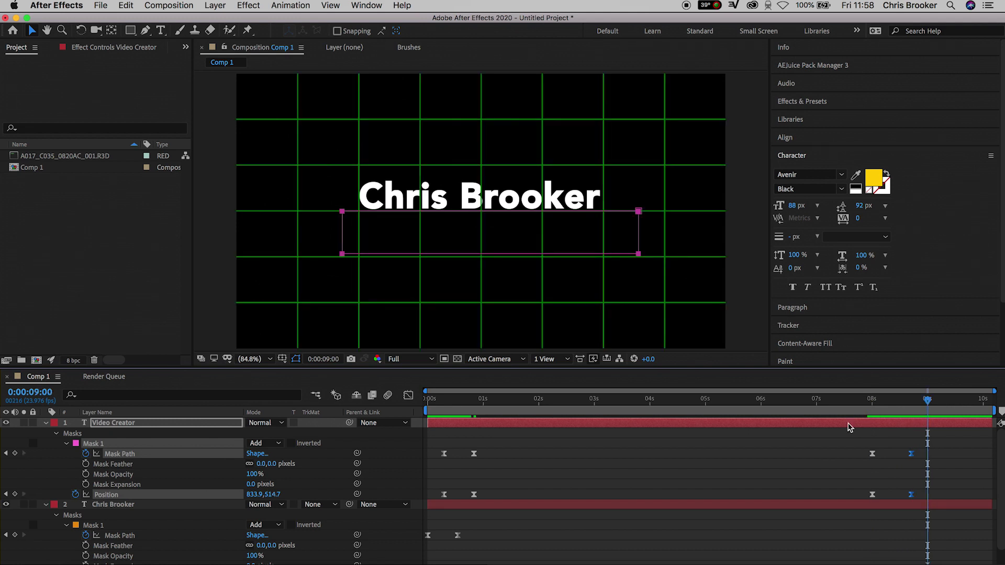
pyautogui.scroll(-1, 828, 454)
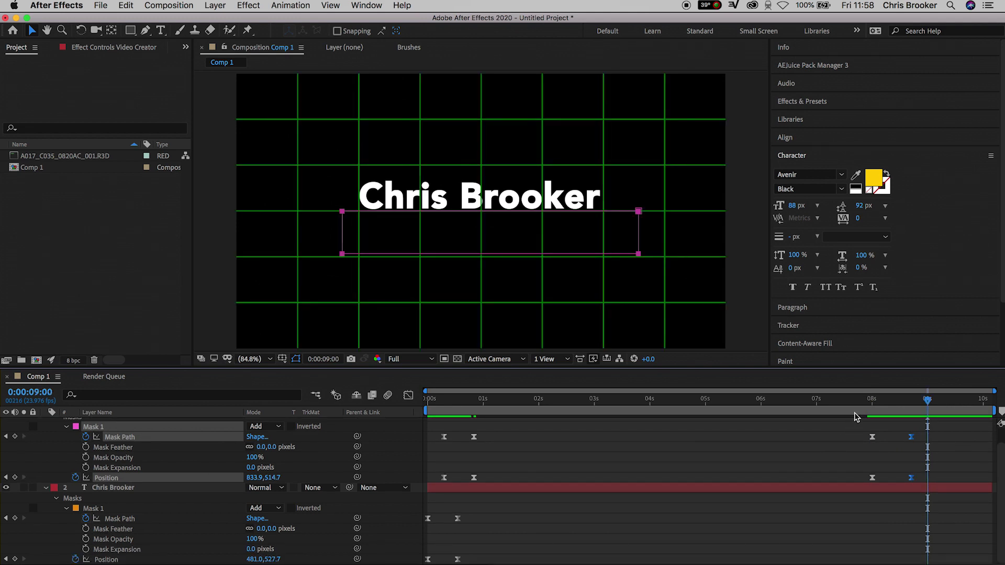
pyautogui.moveTo(861, 404); pyautogui.dragTo(889, 406)
# Add matching outro keyframes to the name layer around 9:00 and preview both lines exiting.
pyautogui.moveTo(494, 511); pyautogui.dragTo(446, 562)
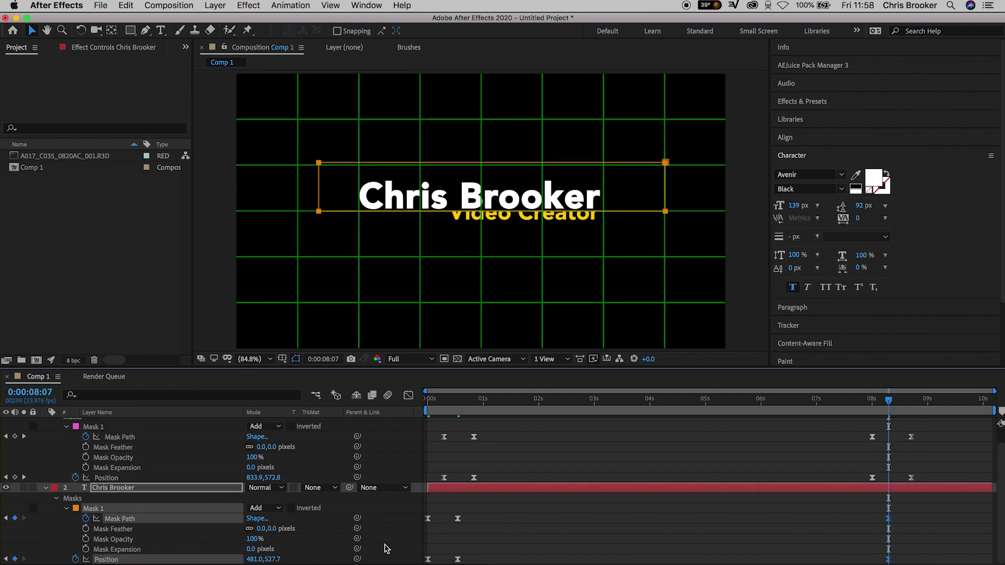
pyautogui.moveTo(438, 512); pyautogui.dragTo(394, 564)
pyautogui.moveTo(888, 399); pyautogui.dragTo(858, 422)
pyautogui.press('space')
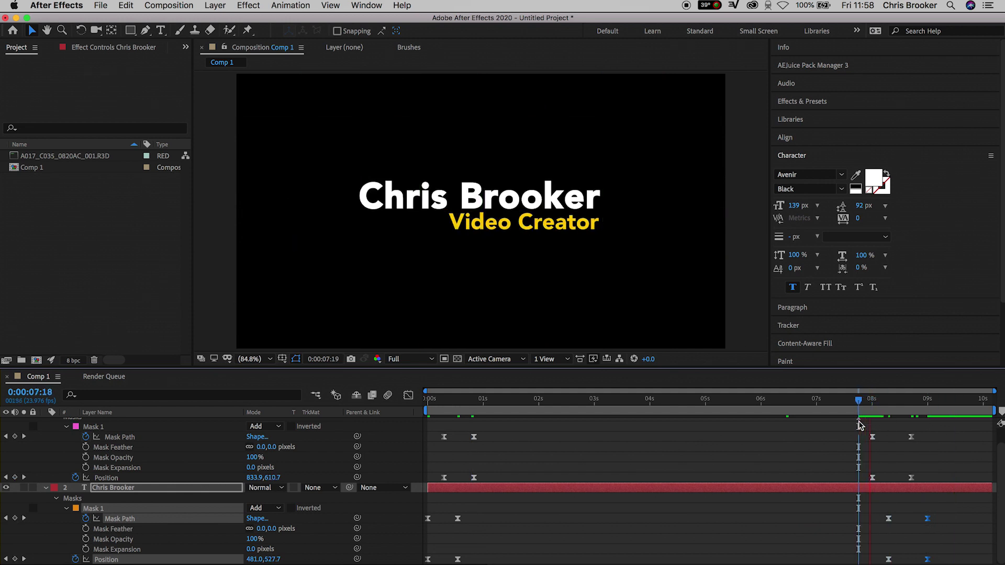
pyautogui.press('space')
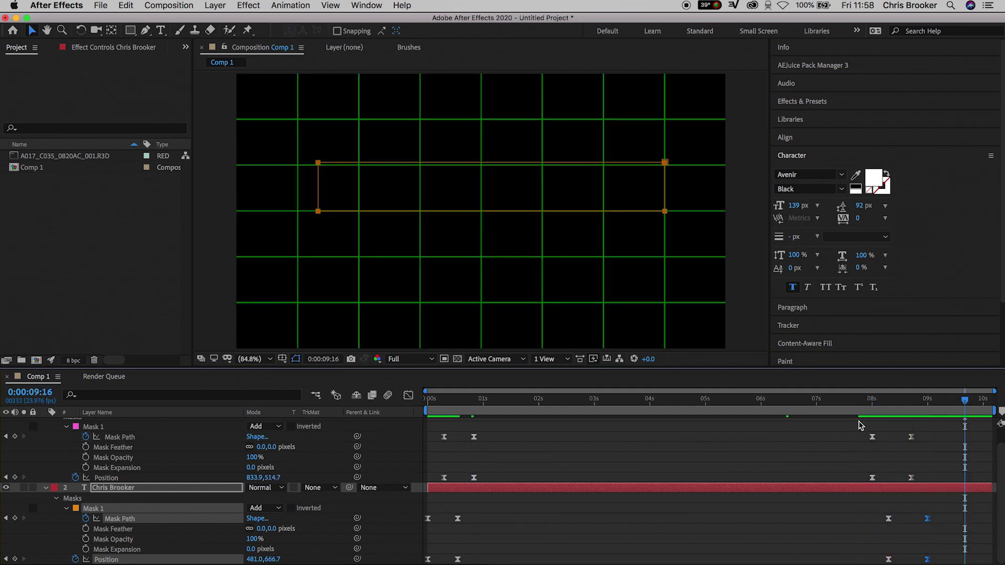
pyautogui.scroll(2, 859, 425)
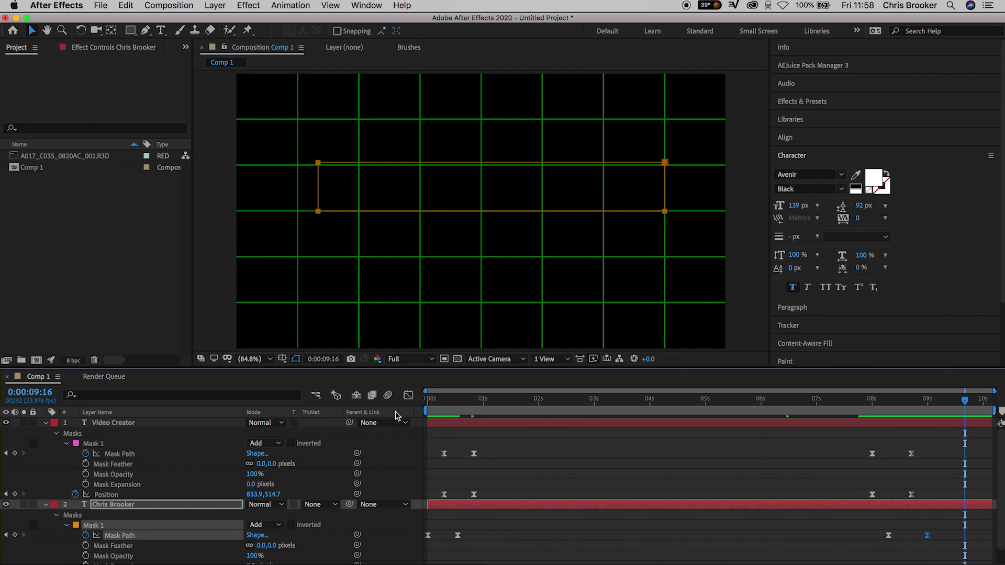
# Collapse both title layers, show the switch columns, and turn on Motion Blur for both layers.
pyautogui.click(46, 423)
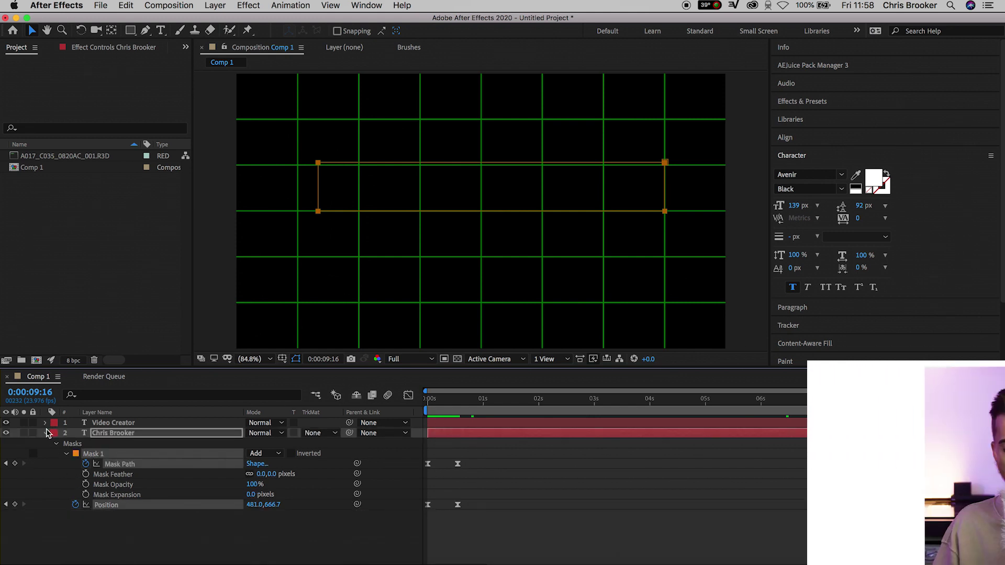
pyautogui.click(46, 433)
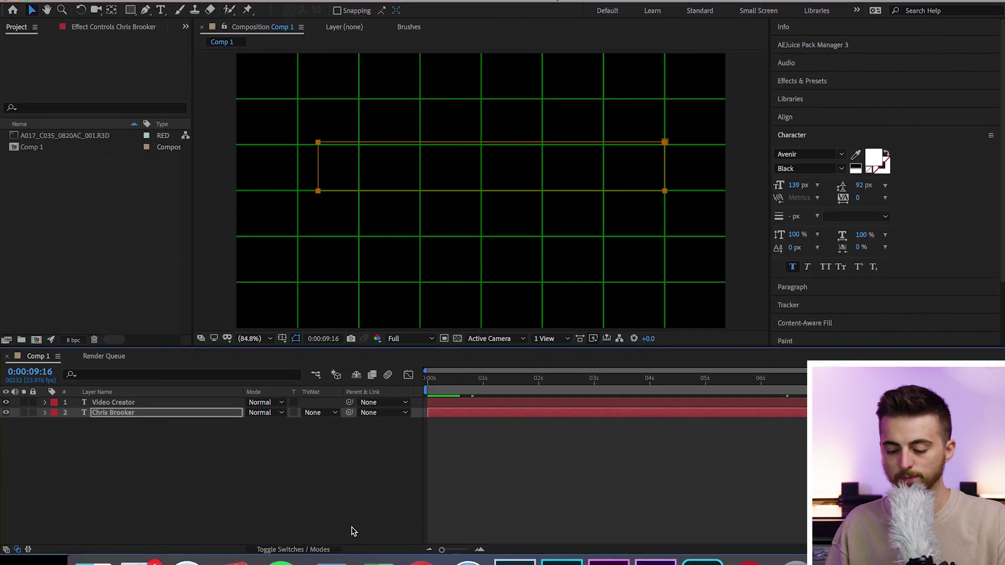
pyautogui.click(305, 549)
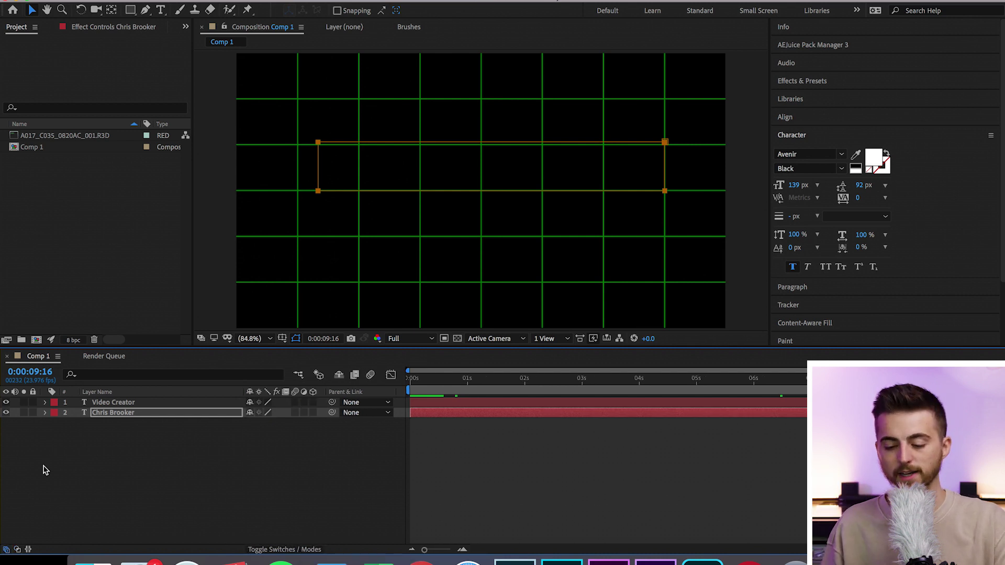
pyautogui.moveTo(99, 443); pyautogui.dragTo(134, 401)
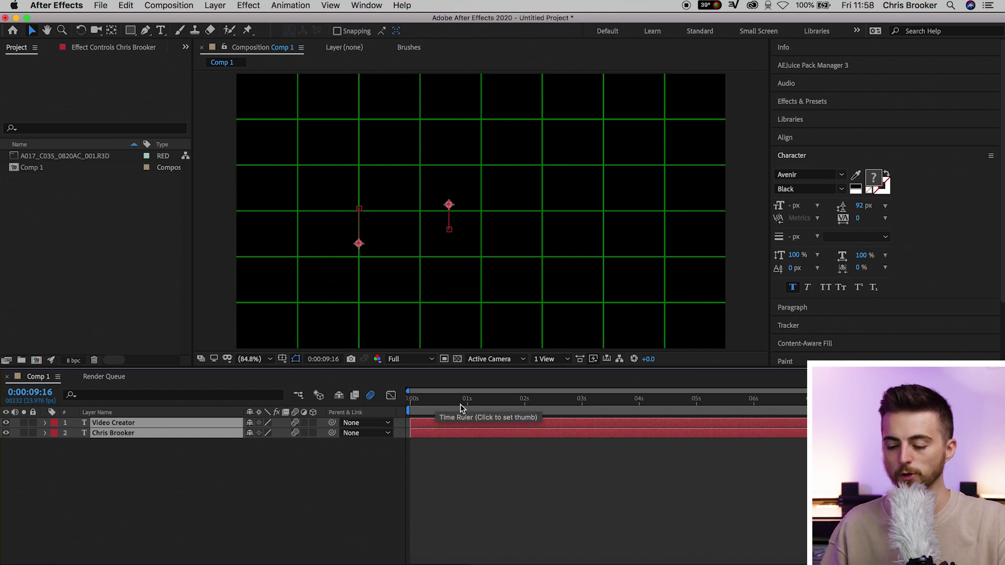
pyautogui.press('Home')
# Enable composition-wide motion blur and preview the blurred reveal up to 3:17.
pyautogui.click(450, 515)
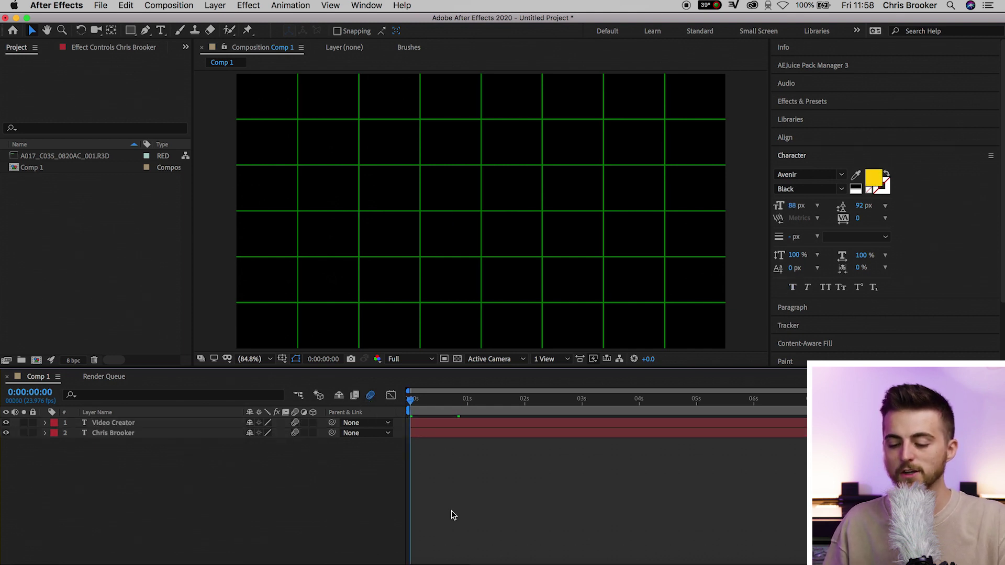
pyautogui.press('super+apostrophe')
pyautogui.press('space')
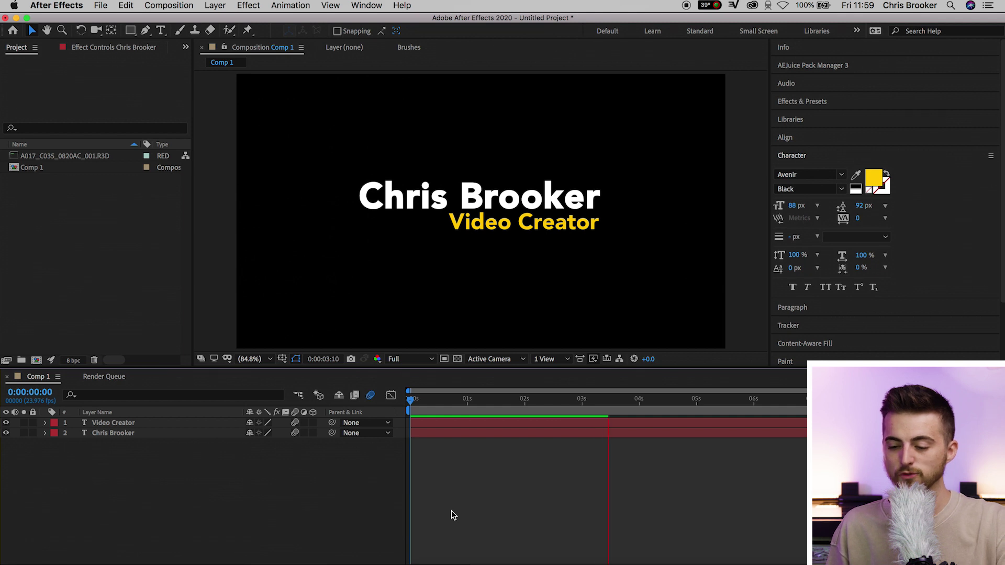
pyautogui.press('super+apostrophe')
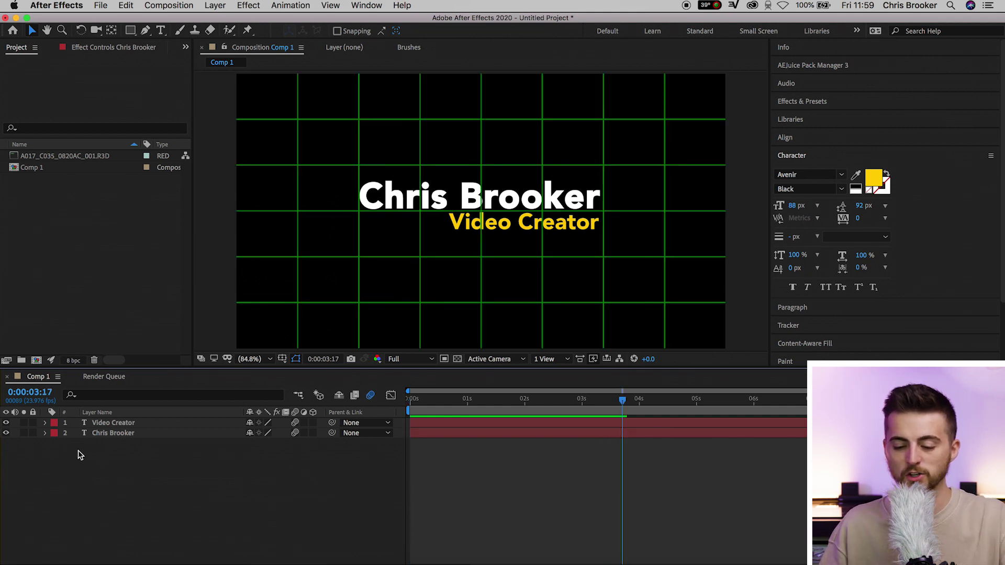
# Pre-compose both title layers into a single lower-third precomp.
pyautogui.moveTo(73, 457); pyautogui.dragTo(113, 422)
pyautogui.rightClick(114, 424)
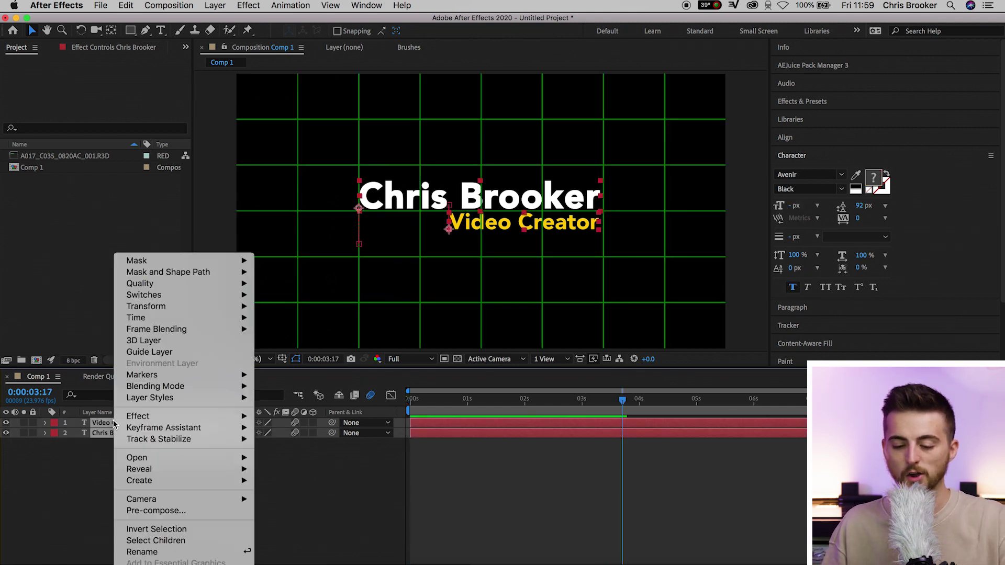
pyautogui.click(147, 511)
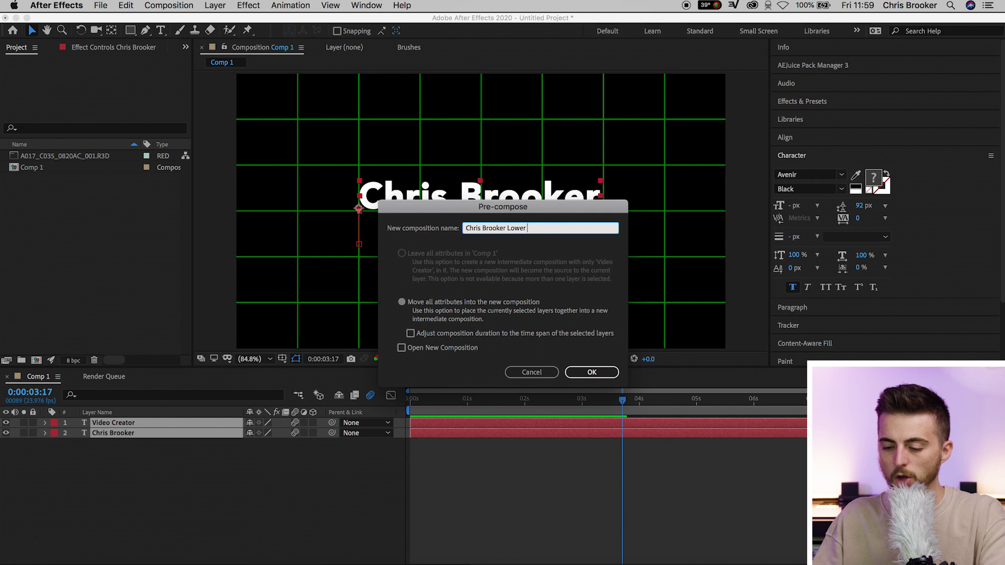
pyautogui.press('Return')
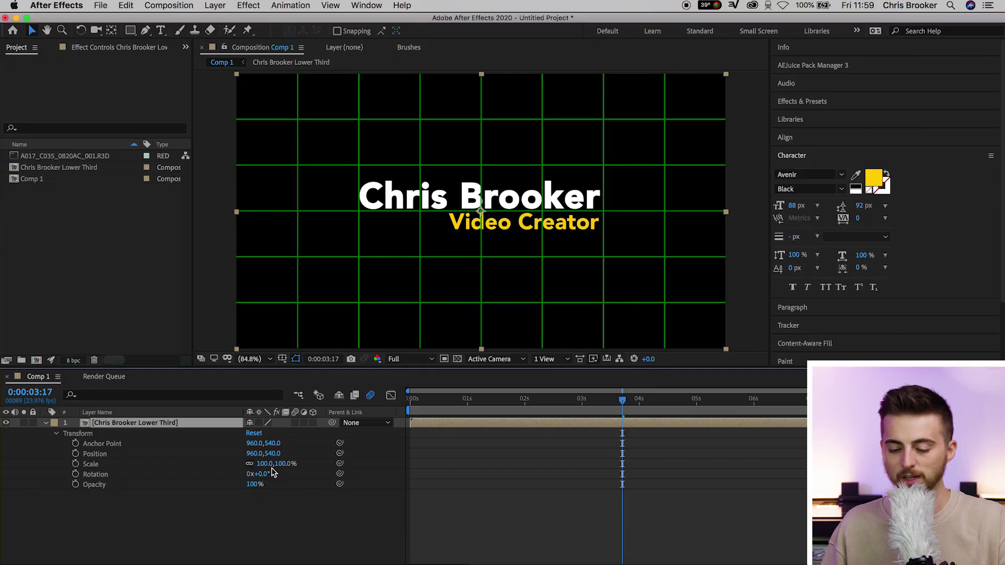
# Scale the lower-third to 49%, place it at the bottom-right corner, and turn off the grid.
pyautogui.moveTo(262, 464); pyautogui.dragTo(234, 470)
pyautogui.moveTo(515, 214); pyautogui.dragTo(666, 317)
pyautogui.press('Home')
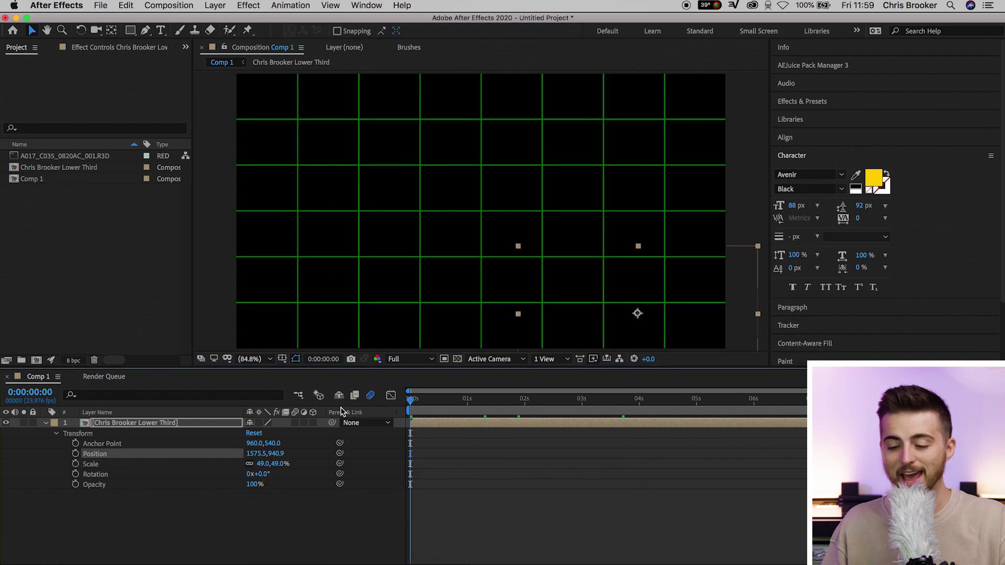
pyautogui.click(282, 359)
pyautogui.click(313, 382)
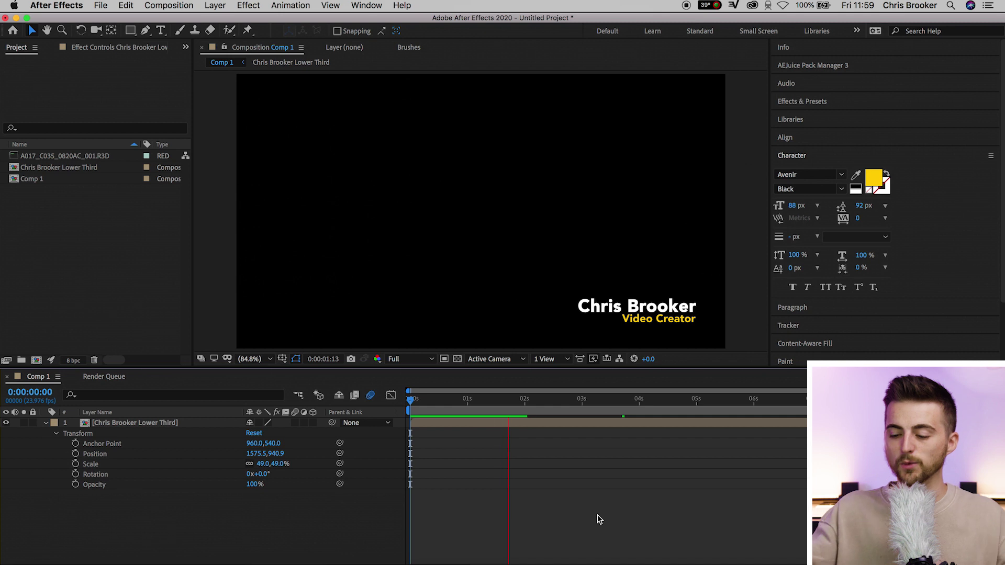
pyautogui.press('space')
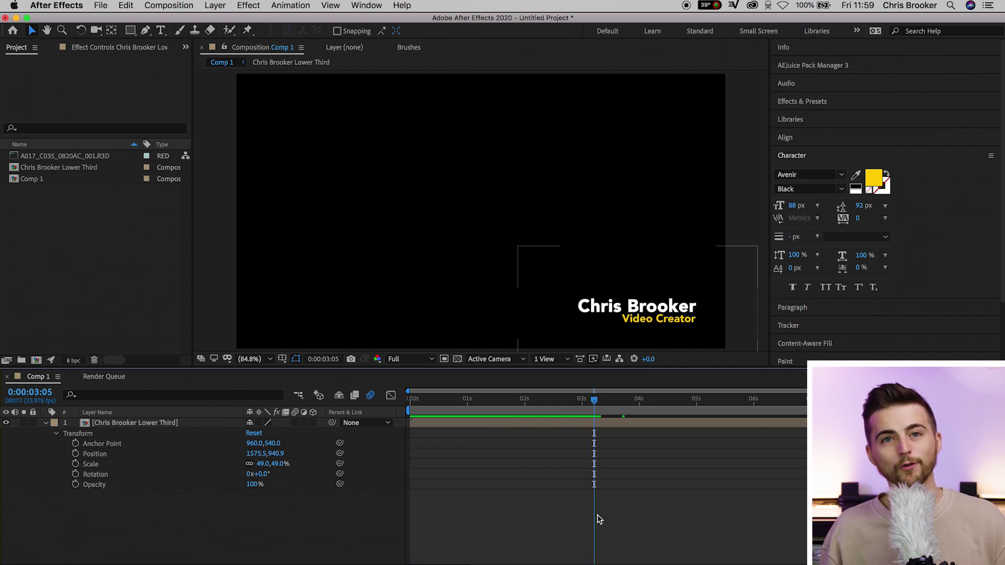
# Check the lower-third's alpha with the transparency grid, then preview the titles over the DONE Stomp Text.mp4 footage.
pyautogui.click(458, 361)
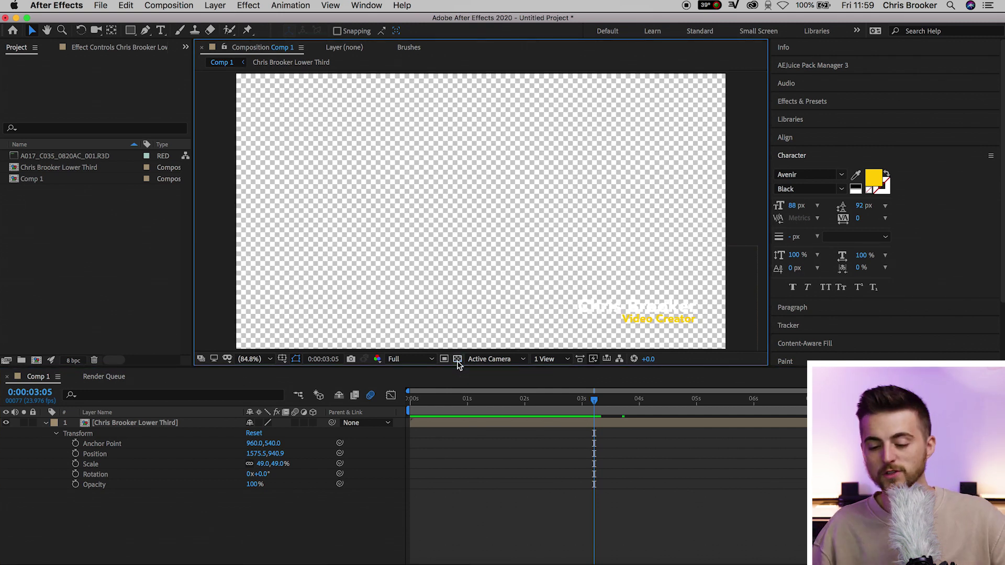
pyautogui.click(457, 361)
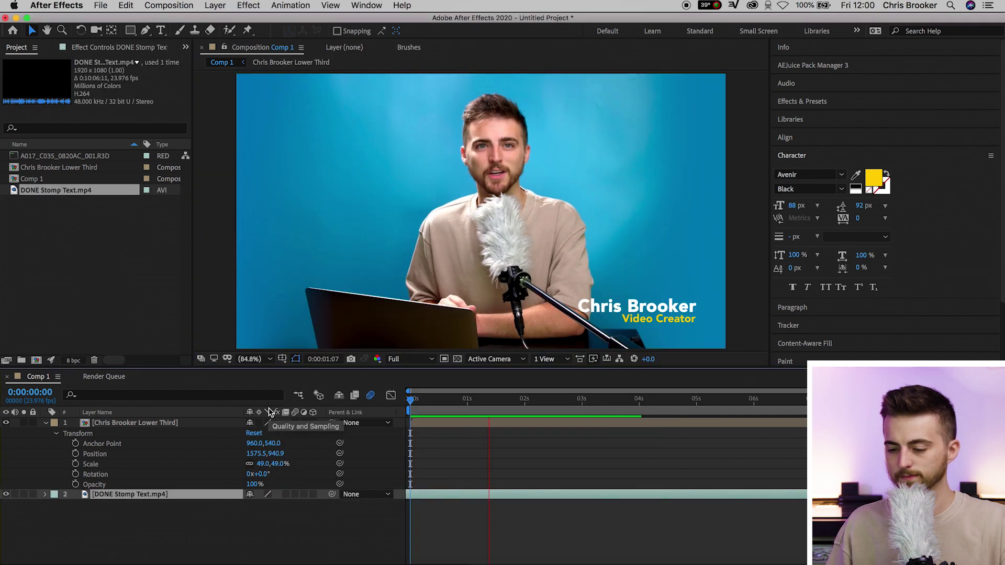
pyautogui.press('space')
pyautogui.press('space')
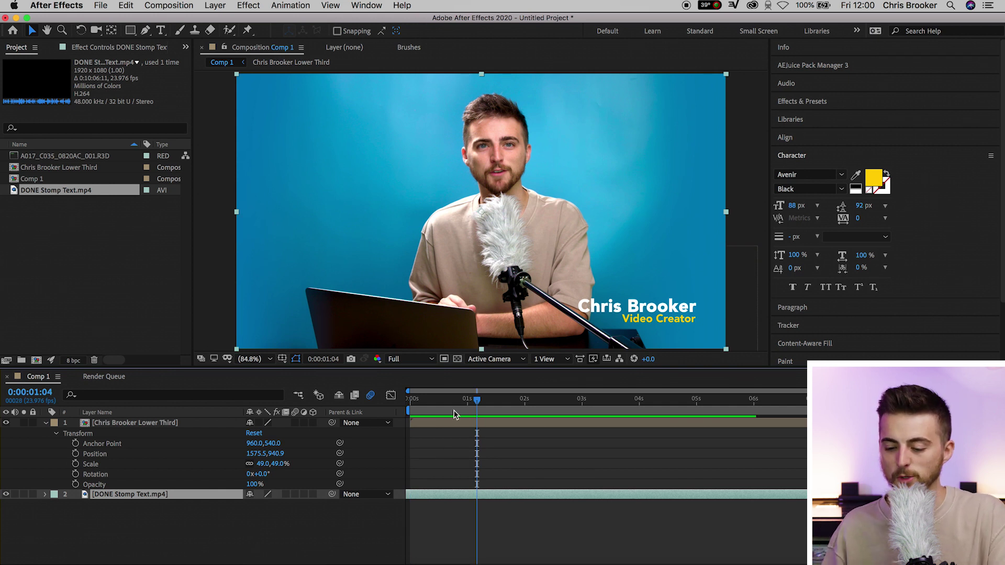
pyautogui.press('space')
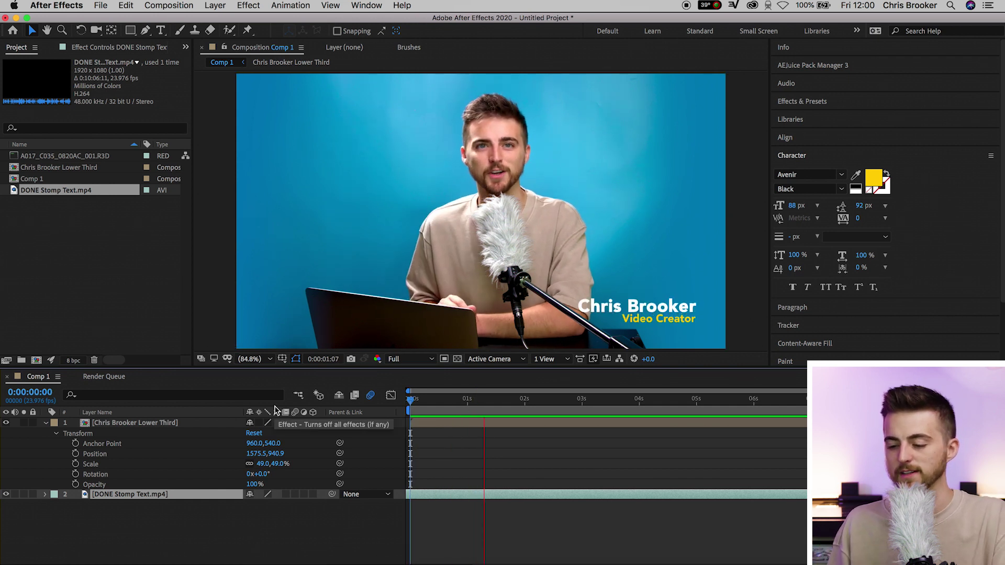